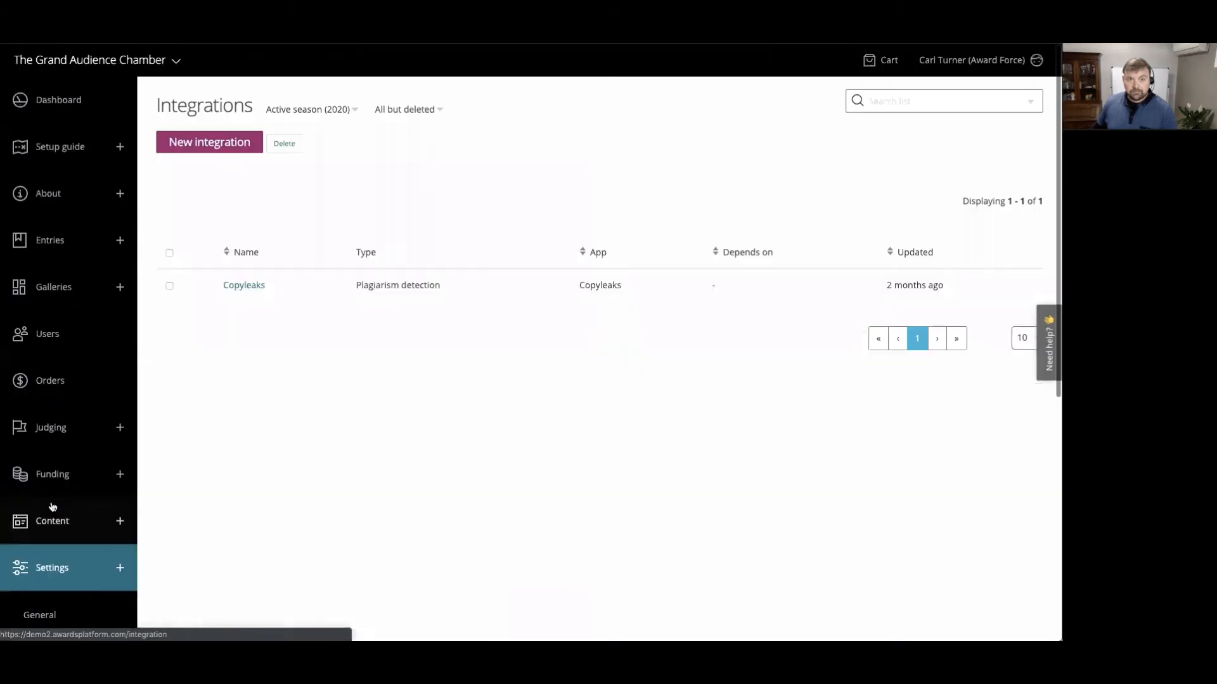
- Open the notifications list in the settings and review the subject and trigger of the most recent notification
scroll(62, 575, "down", 5)
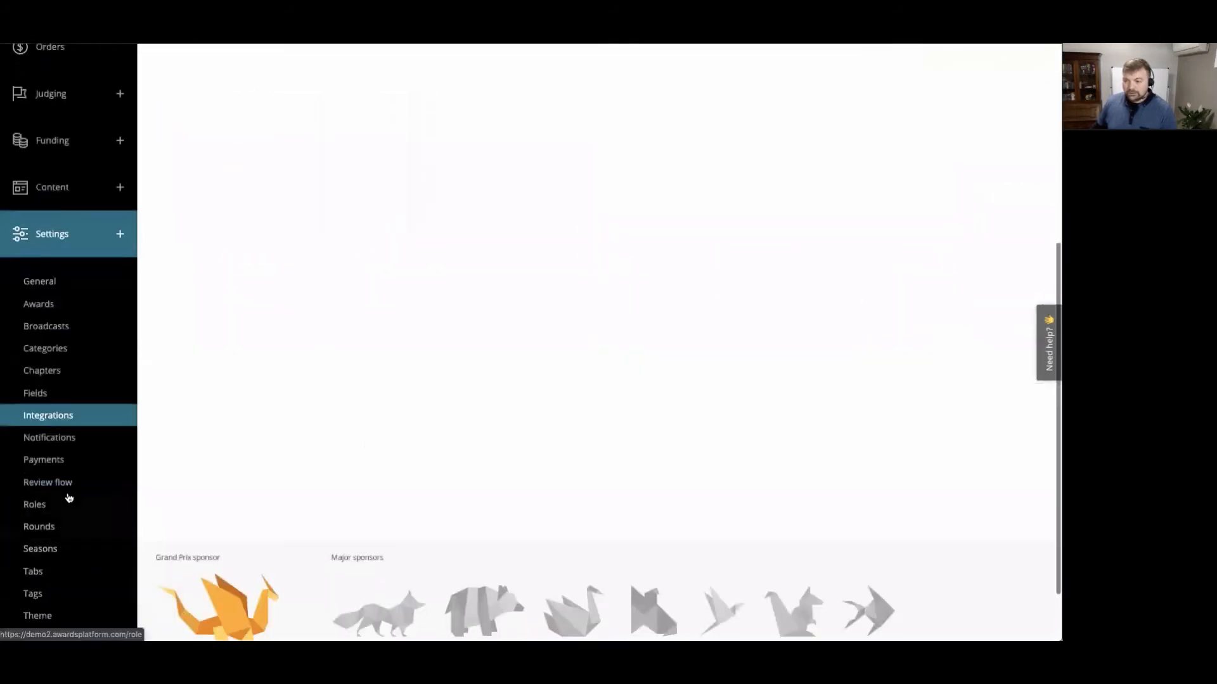
left_click(60, 441)
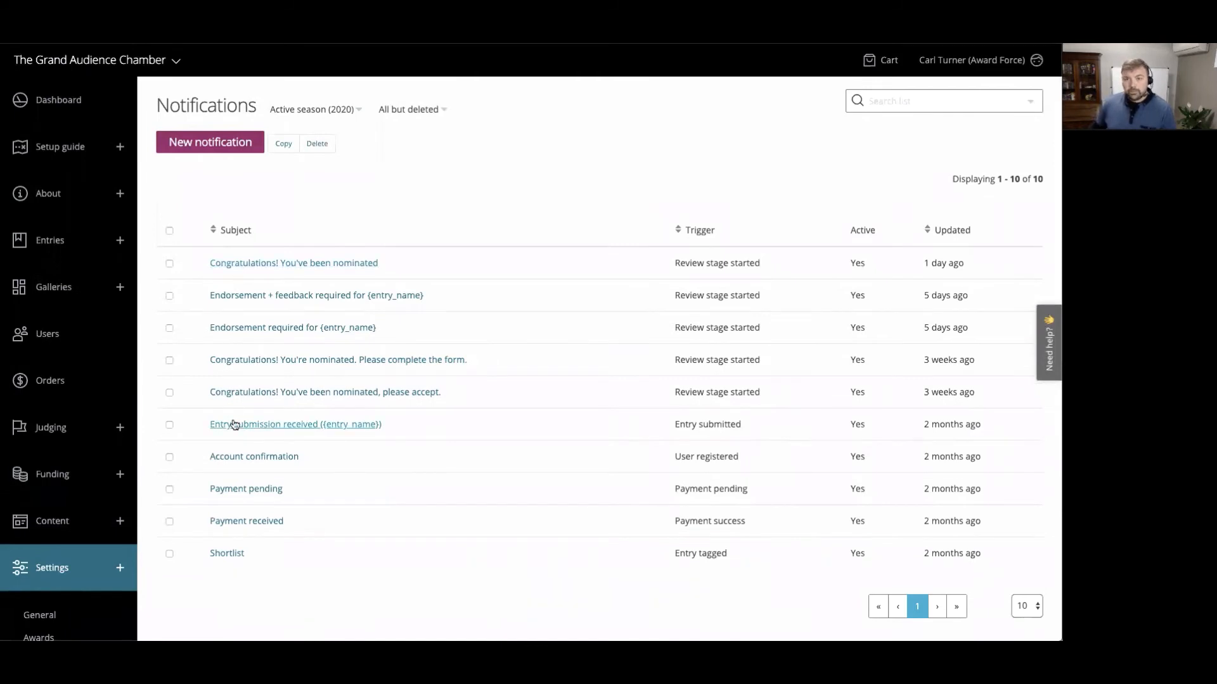
left_click_drag(678, 264, 762, 266)
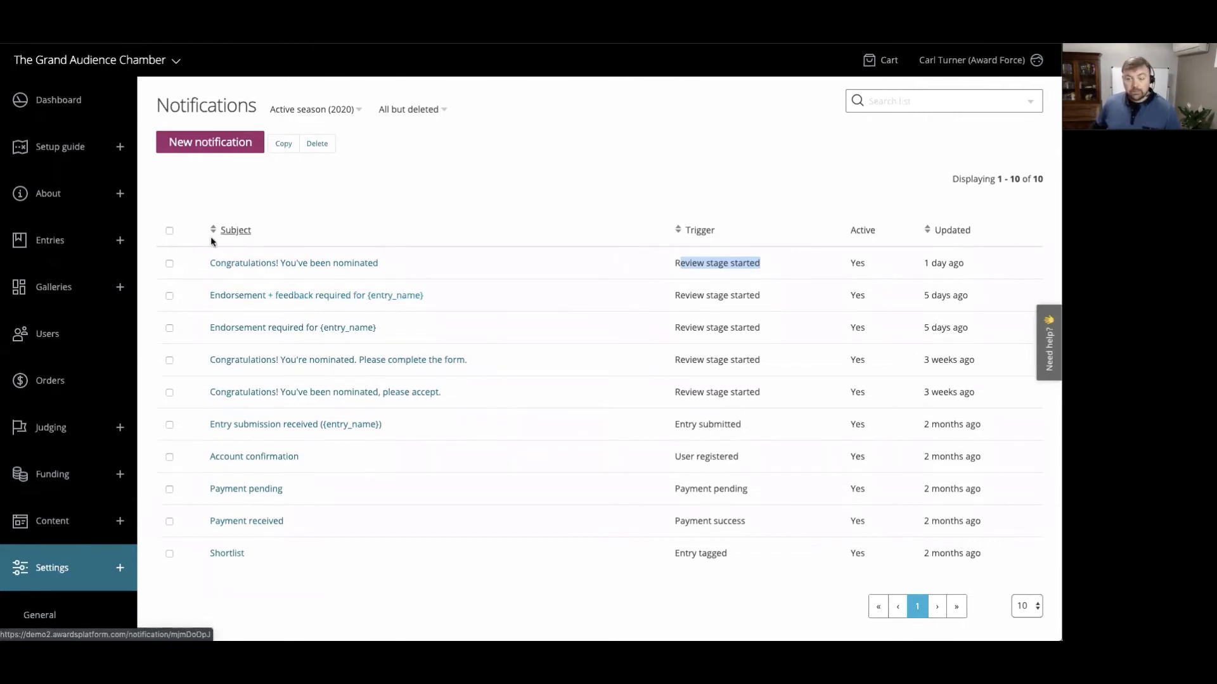
left_click_drag(204, 263, 388, 265)
left_click(388, 264)
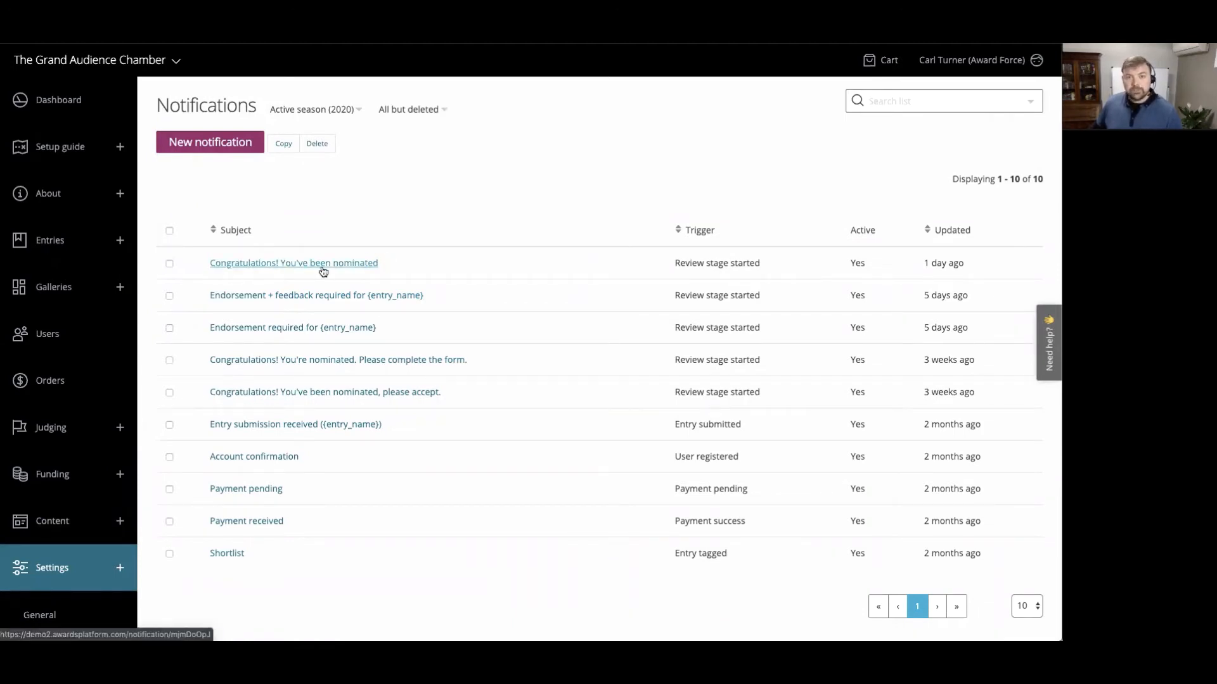
- Open the "Congratulations! You've been nominated" notification and read its email body
left_click(363, 264)
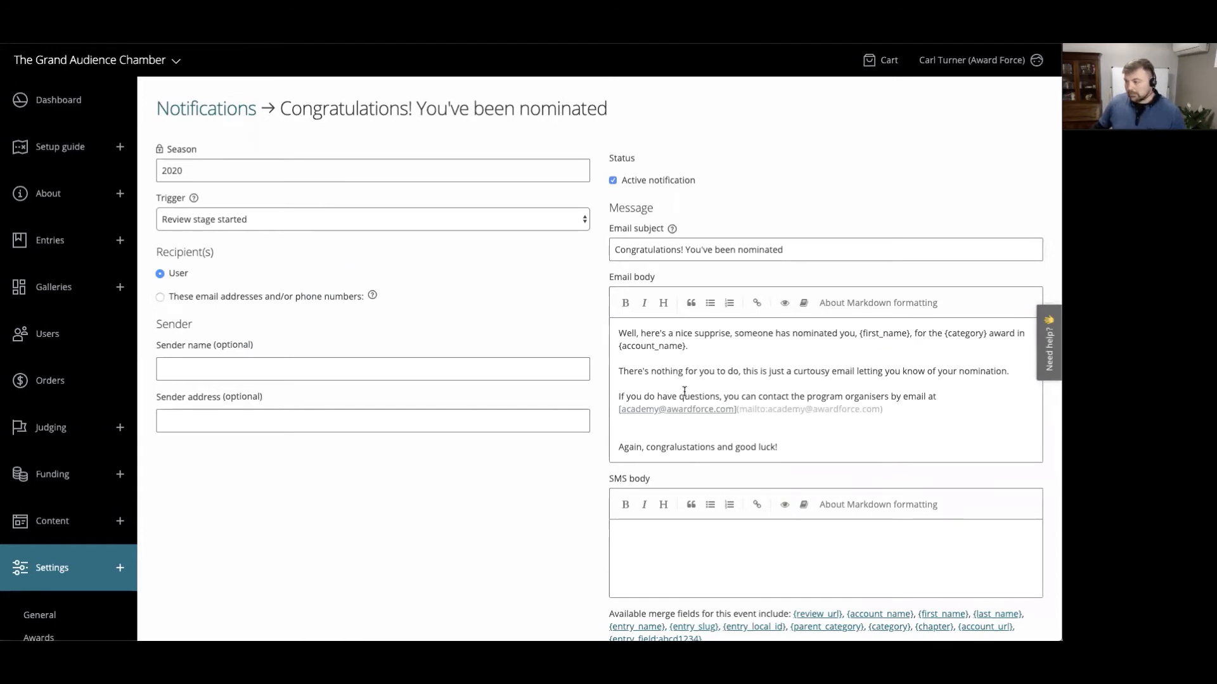
scroll(685, 391, "down", 1)
left_click_drag(619, 325, 626, 326)
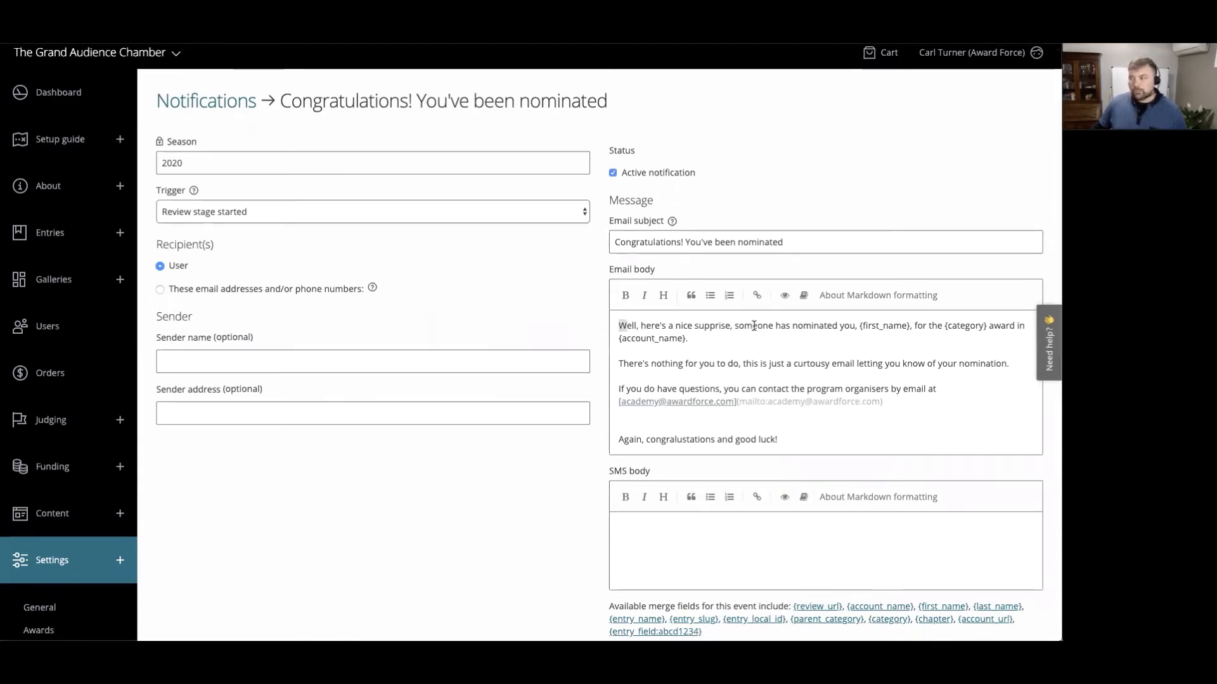
left_click_drag(646, 366, 822, 364)
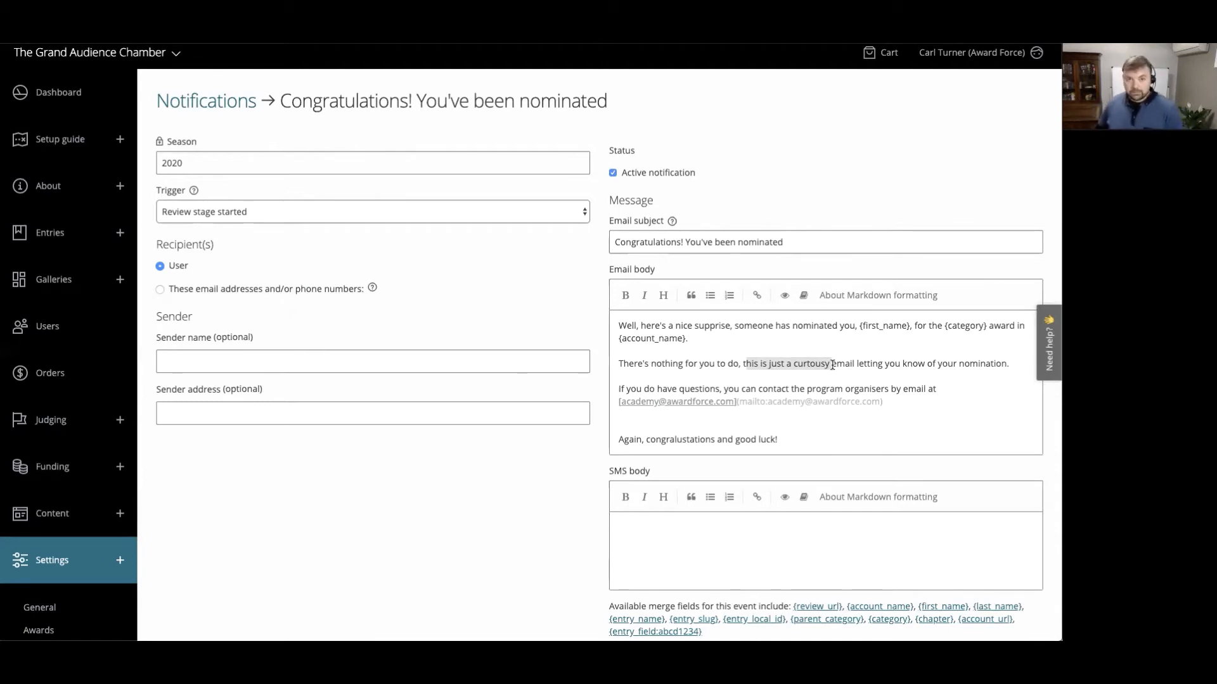
- Open the "Endorsement + feedback required for {entry_name}" notification and check the merge fields in its subject and greeting
left_click(206, 102)
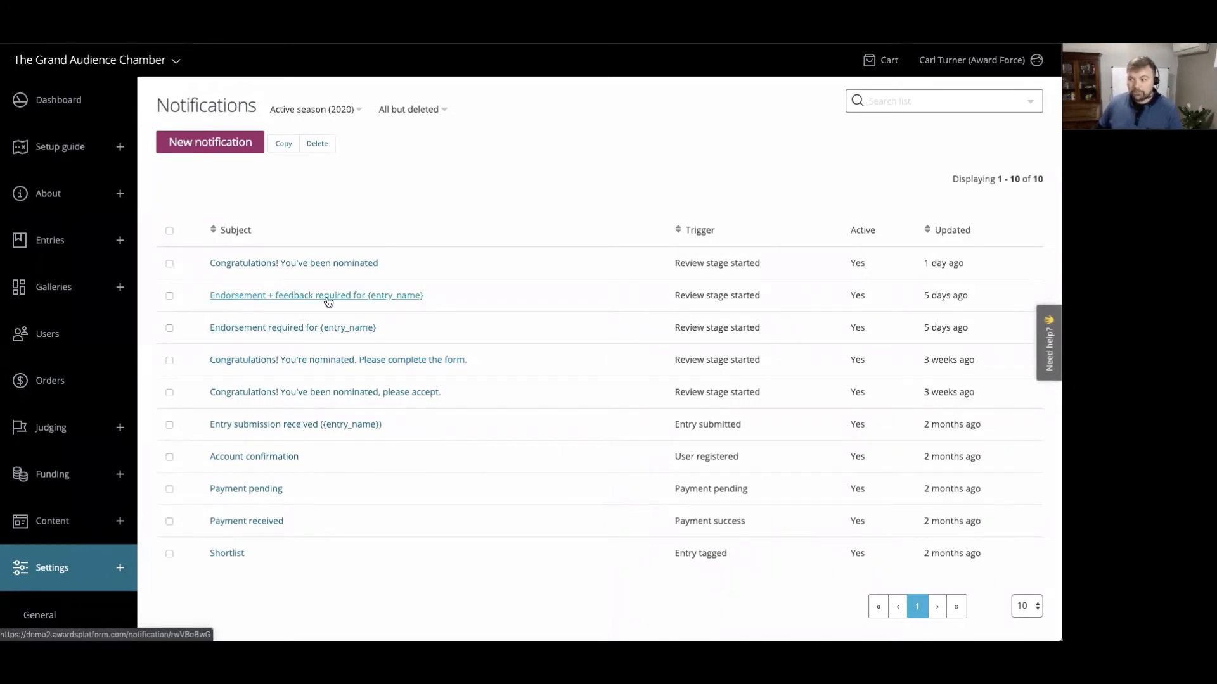
left_click(349, 295)
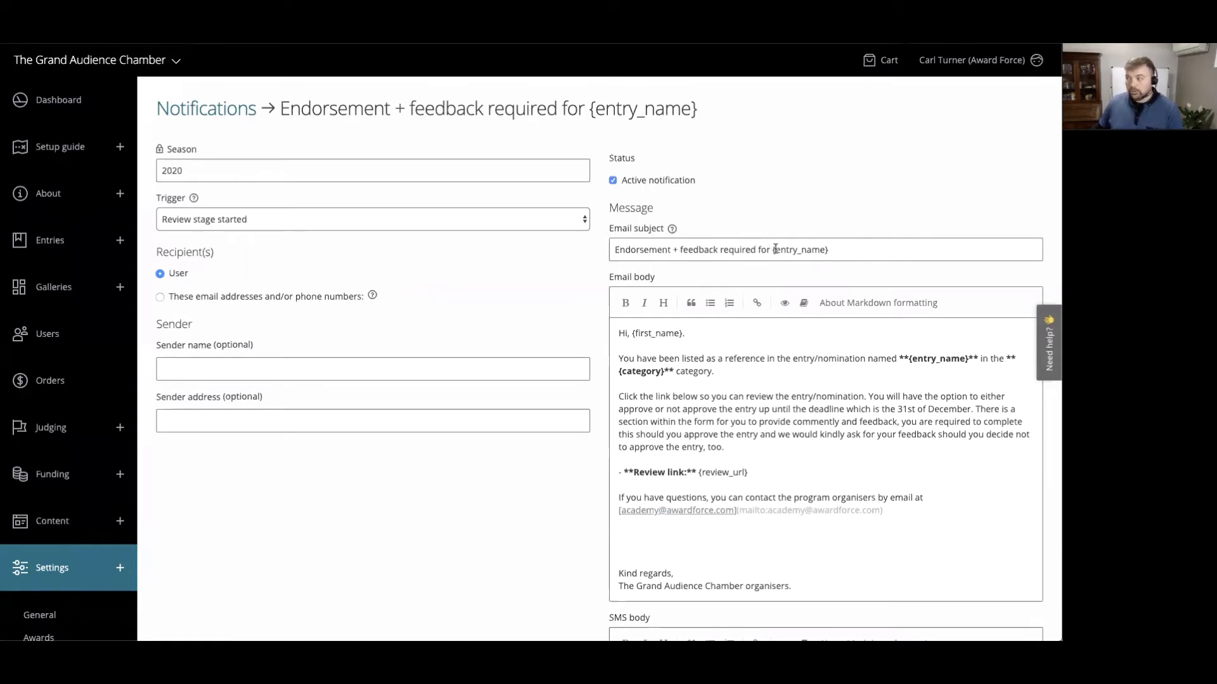
left_click_drag(772, 249, 862, 250)
left_click(842, 217)
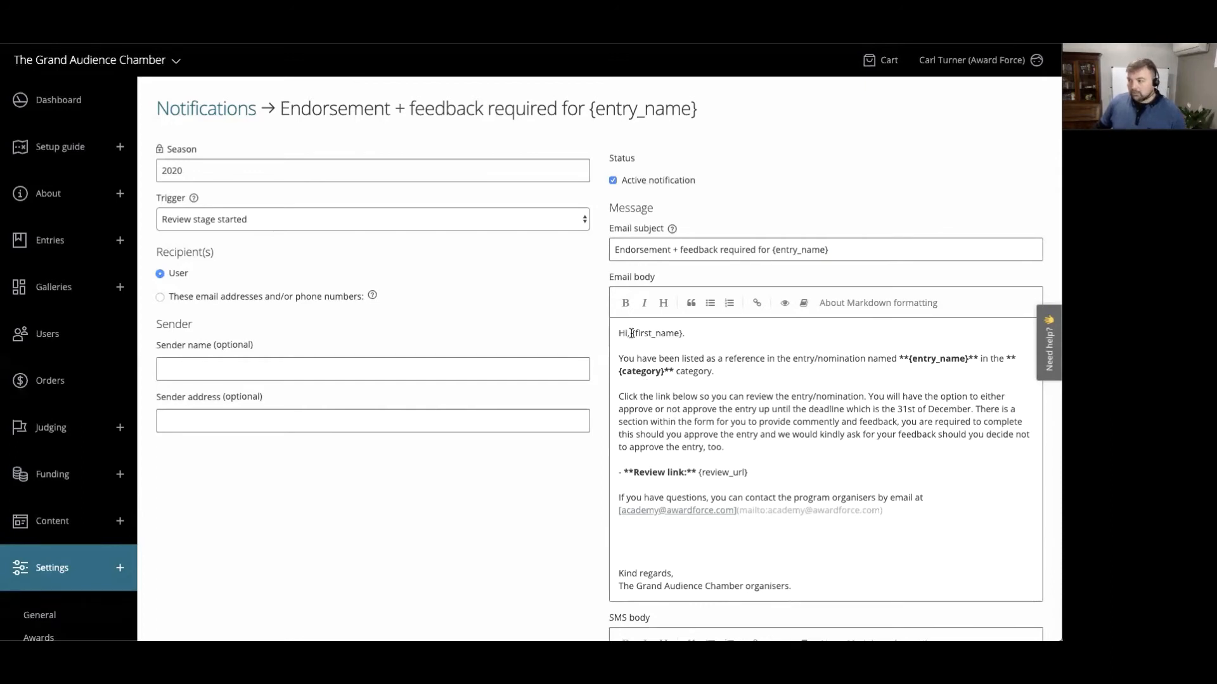
left_click_drag(632, 333, 679, 334)
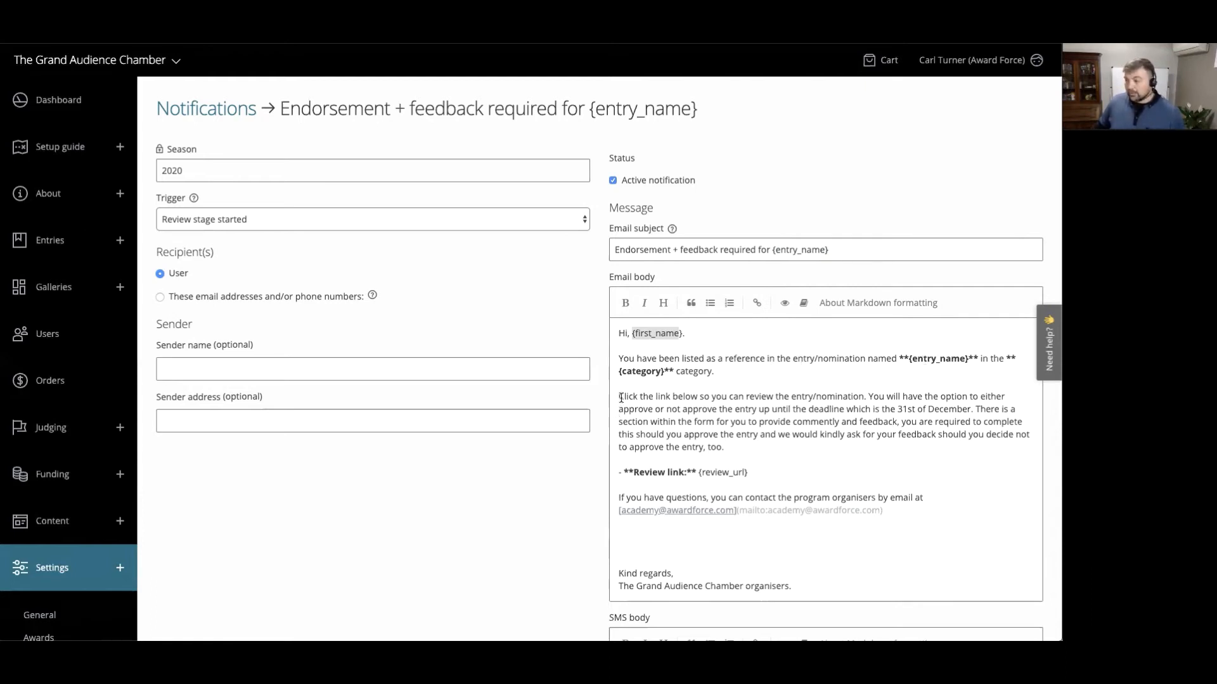
- Examine the endorsement email's review instructions, deadline and {review_url} link, along with the merge fields available for this event
left_click_drag(621, 398, 749, 447)
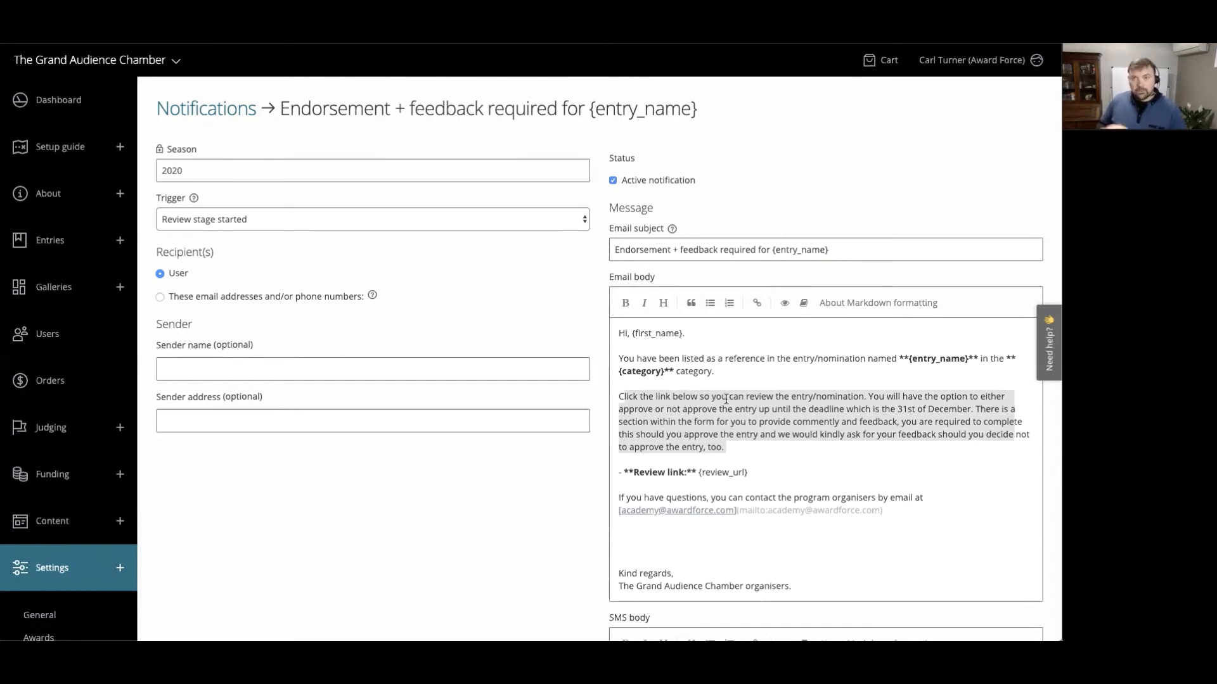
left_click_drag(976, 410, 863, 412)
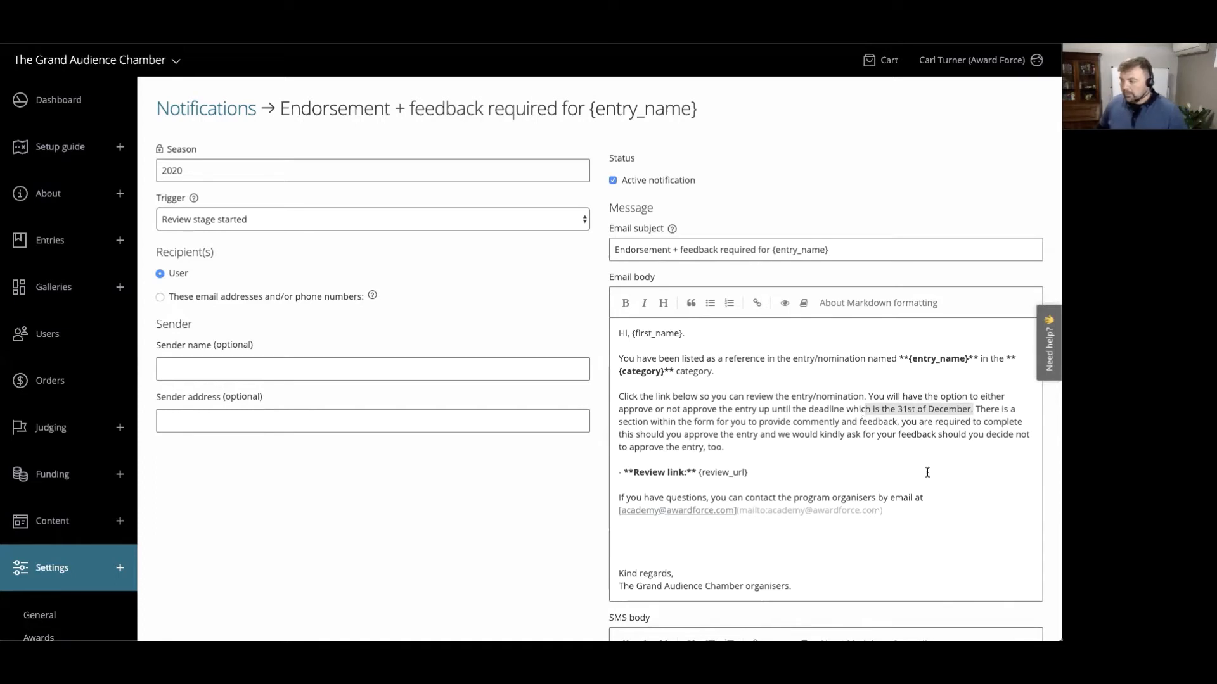
left_click_drag(751, 473, 698, 474)
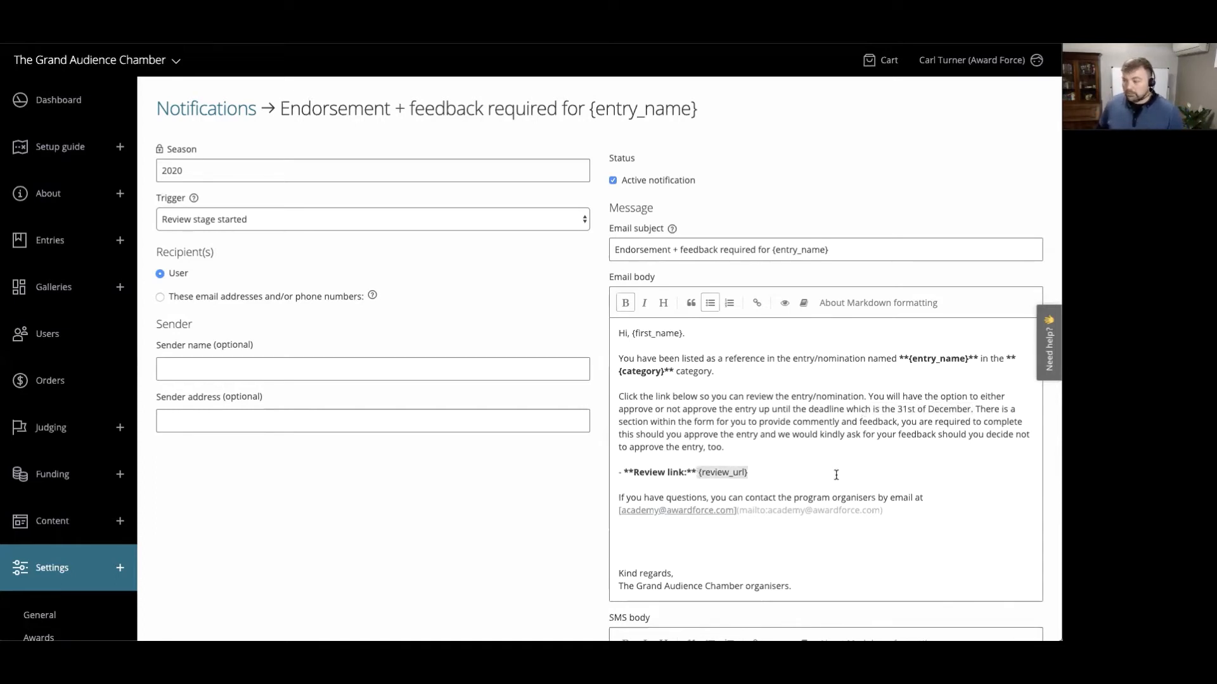
scroll(576, 514, "down", 4)
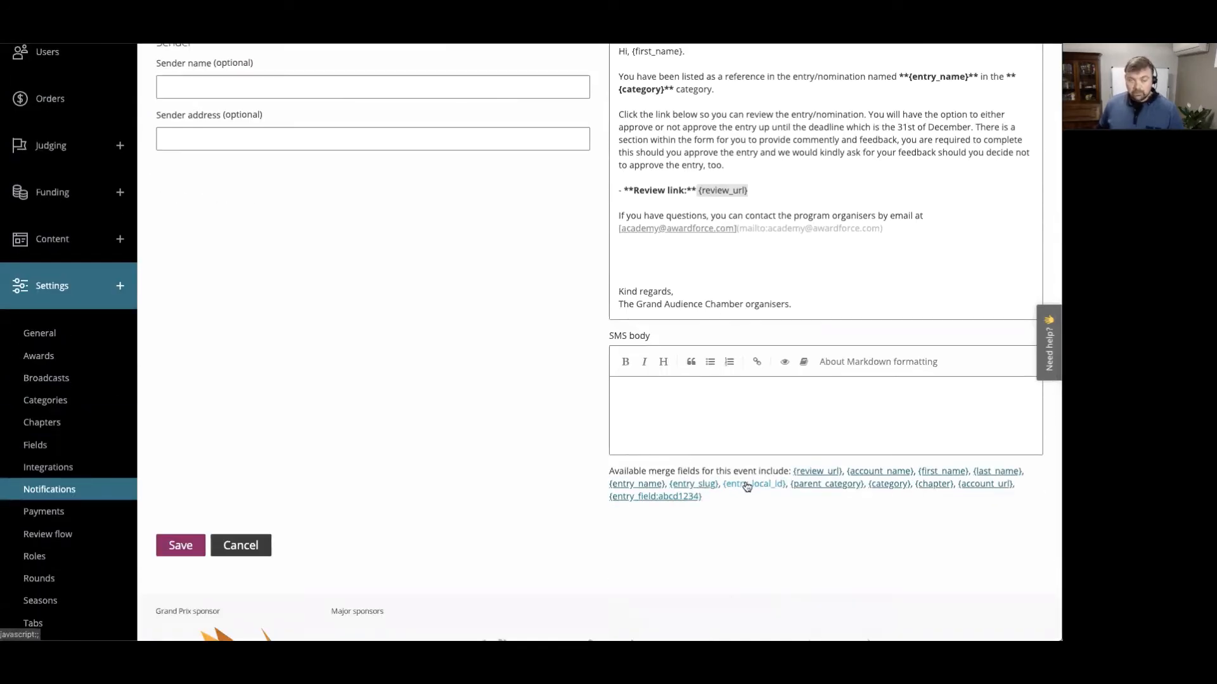
scroll(233, 119, "up", 3)
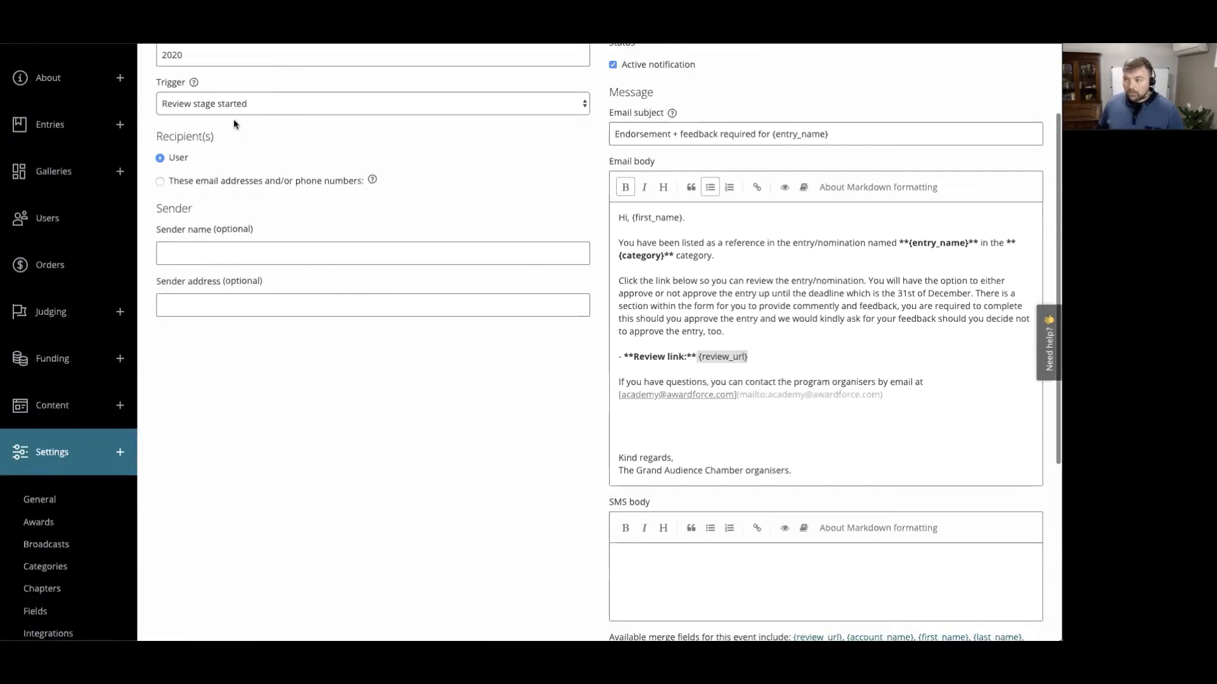
scroll(233, 119, "up", 2)
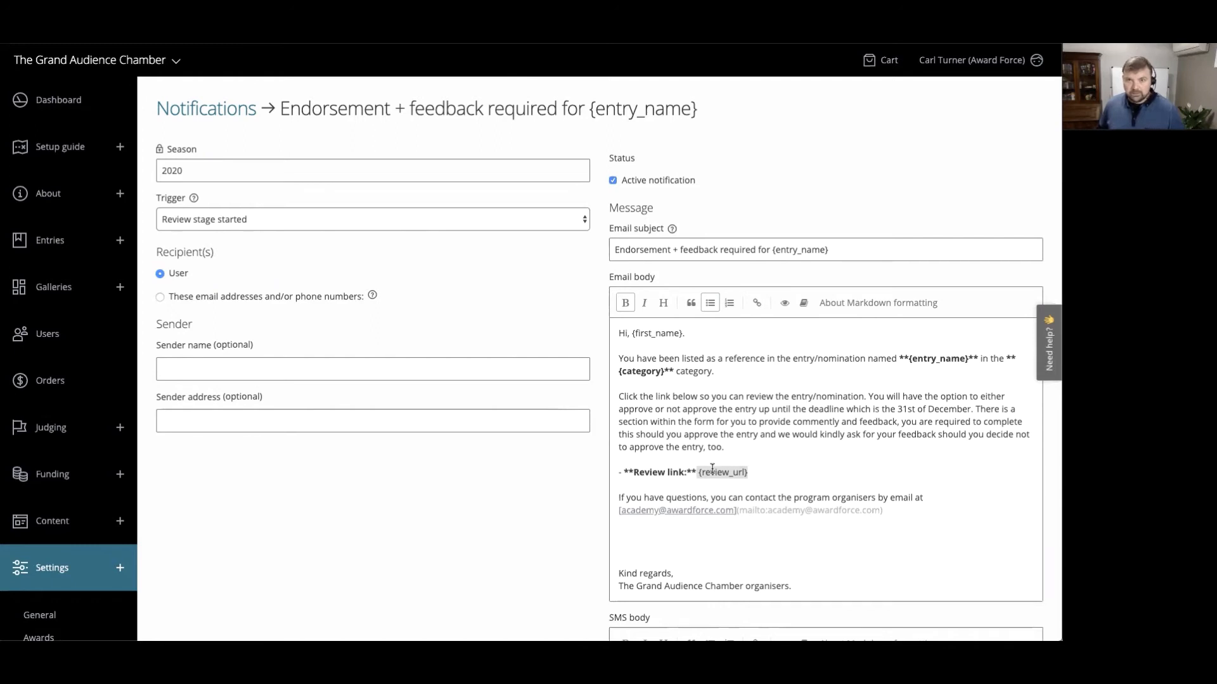
left_click_drag(752, 473, 696, 475)
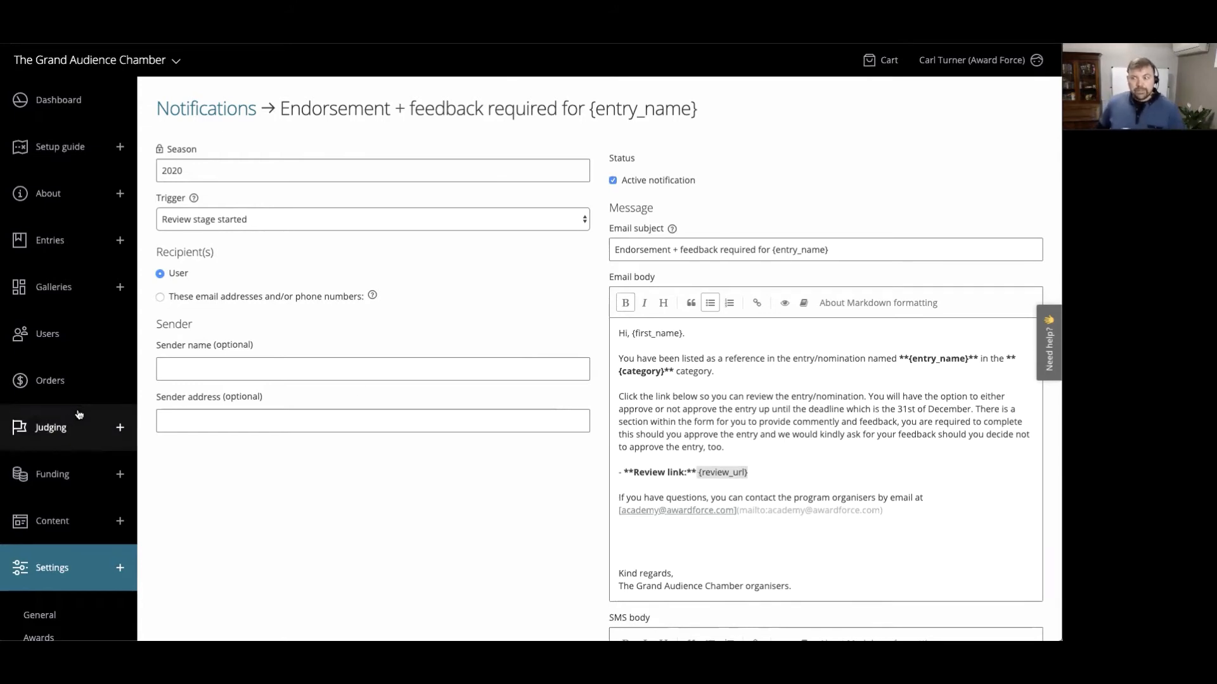
- Open the "Entry round + RF end date" round and check its start, end and review / resubmission end dates
scroll(88, 415, "down", 7)
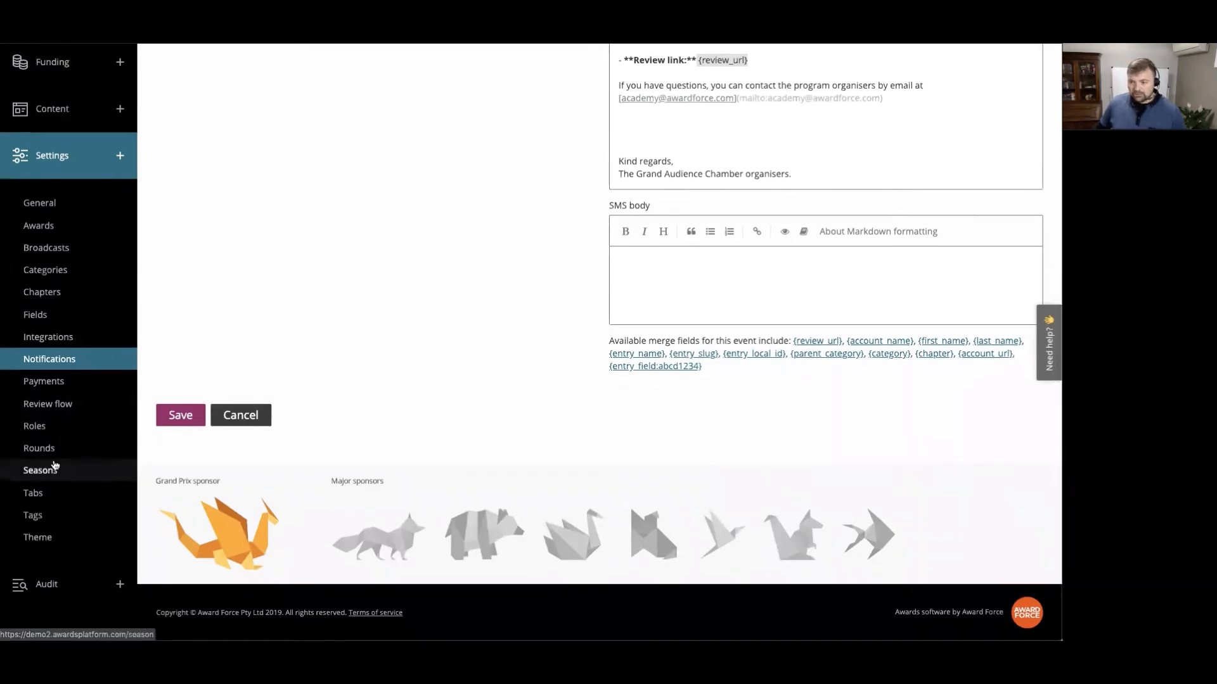
left_click(39, 448)
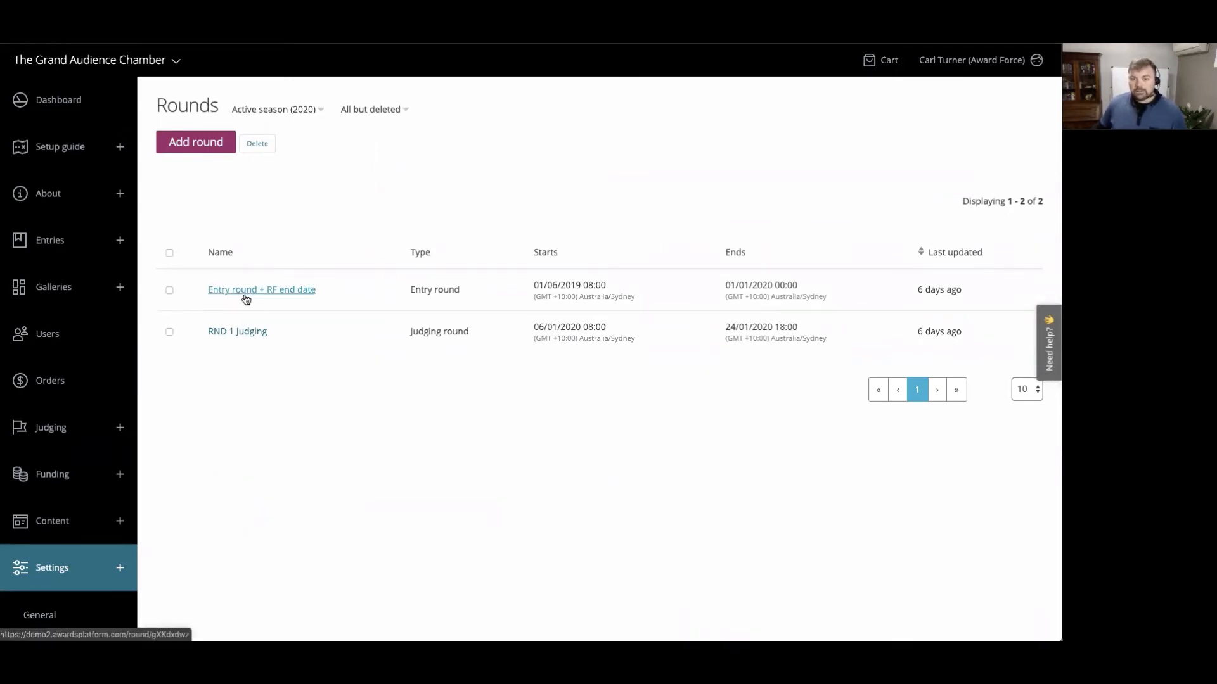
left_click(294, 289)
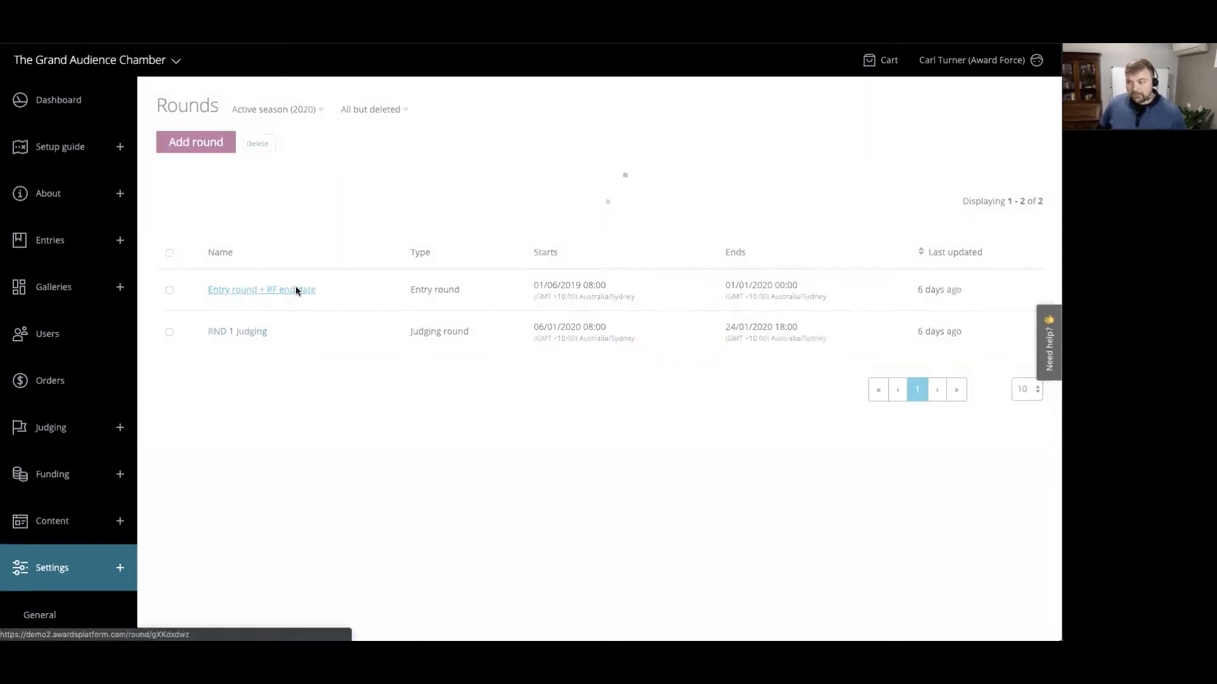
scroll(272, 391, "down", 1)
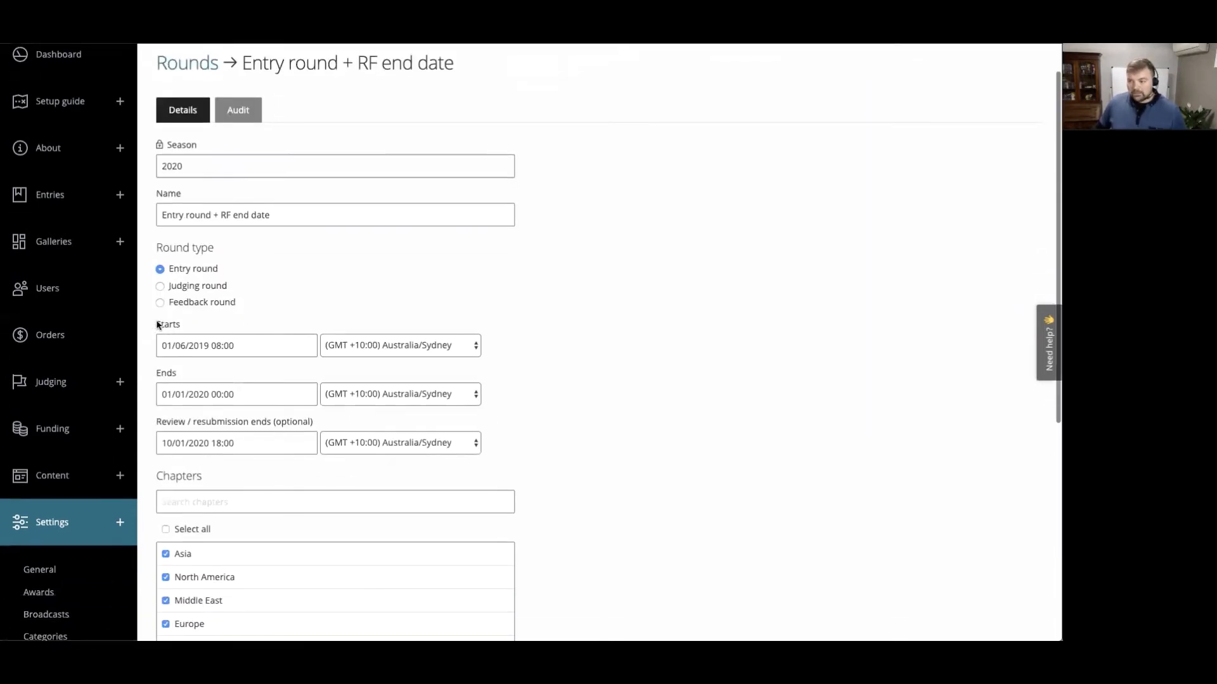
left_click_drag(157, 320, 179, 372)
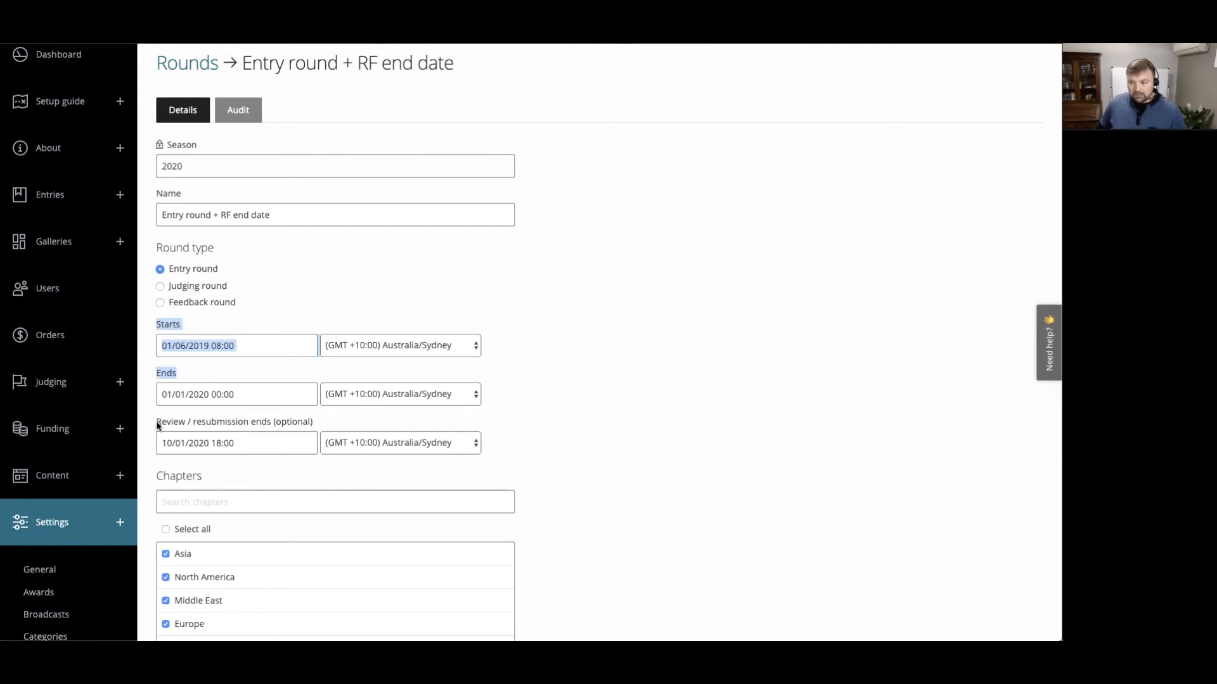
left_click_drag(156, 423, 184, 428)
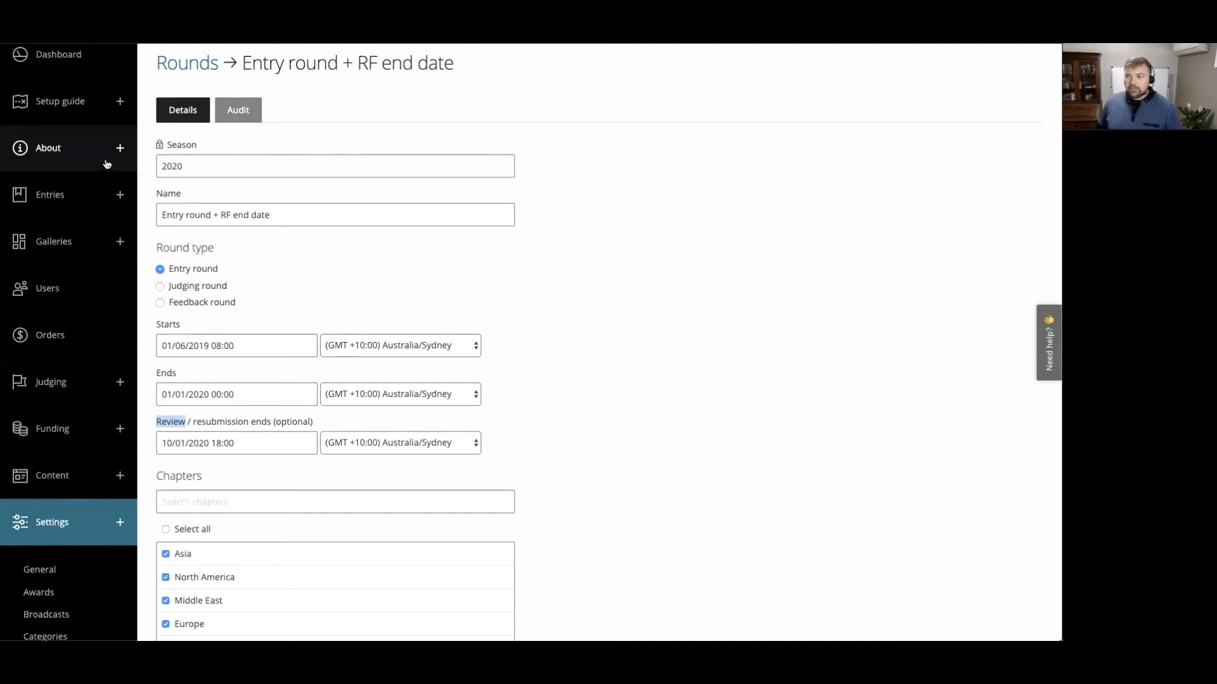
- Open the entry in the "RF #5: Employee of the Year" category for editing from the entry management list
scroll(108, 191, "up", 2)
left_click(119, 240)
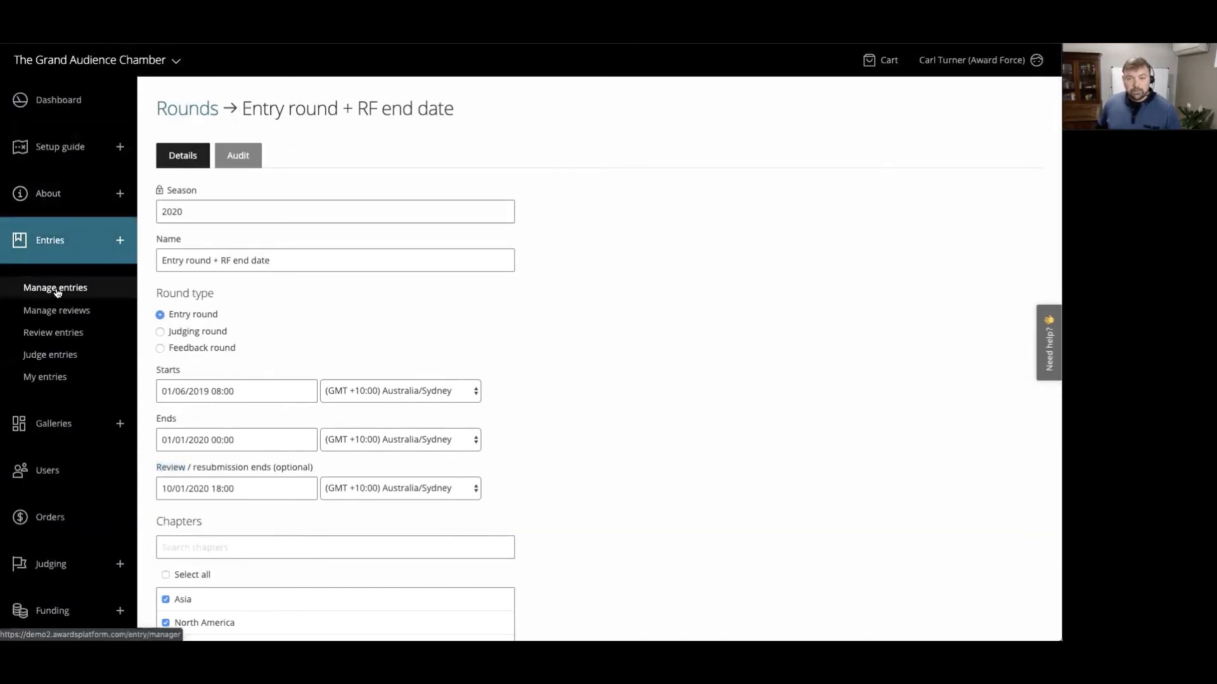
left_click(56, 289)
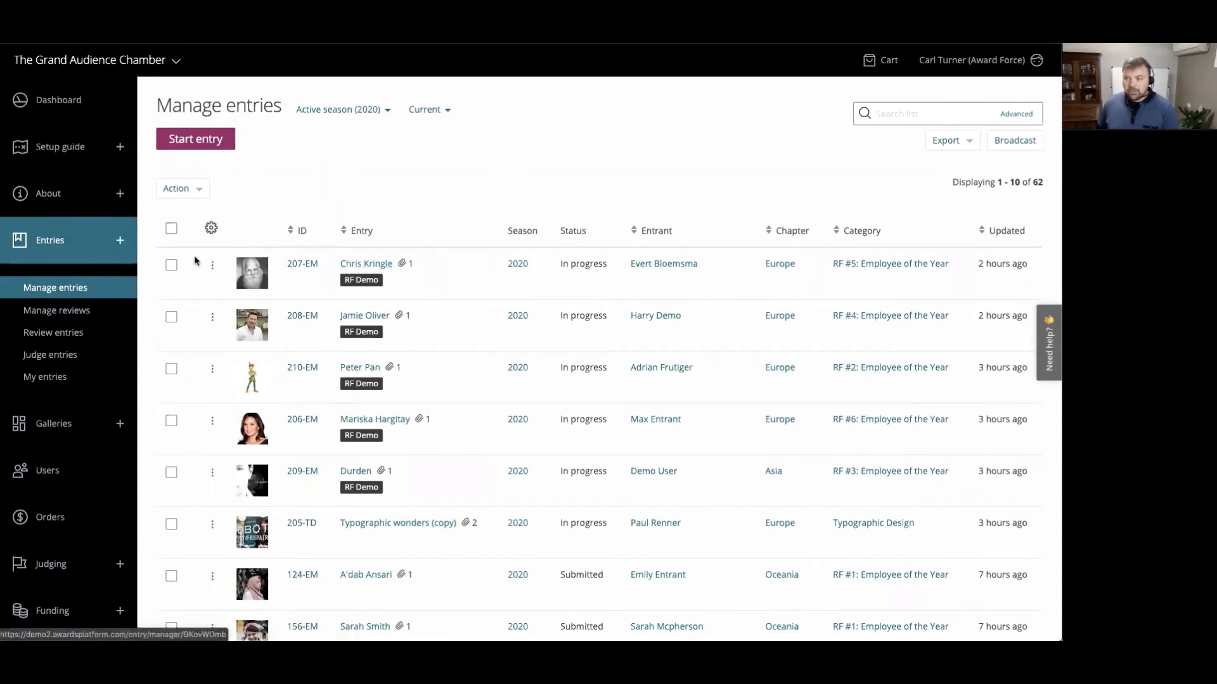
left_click(213, 265)
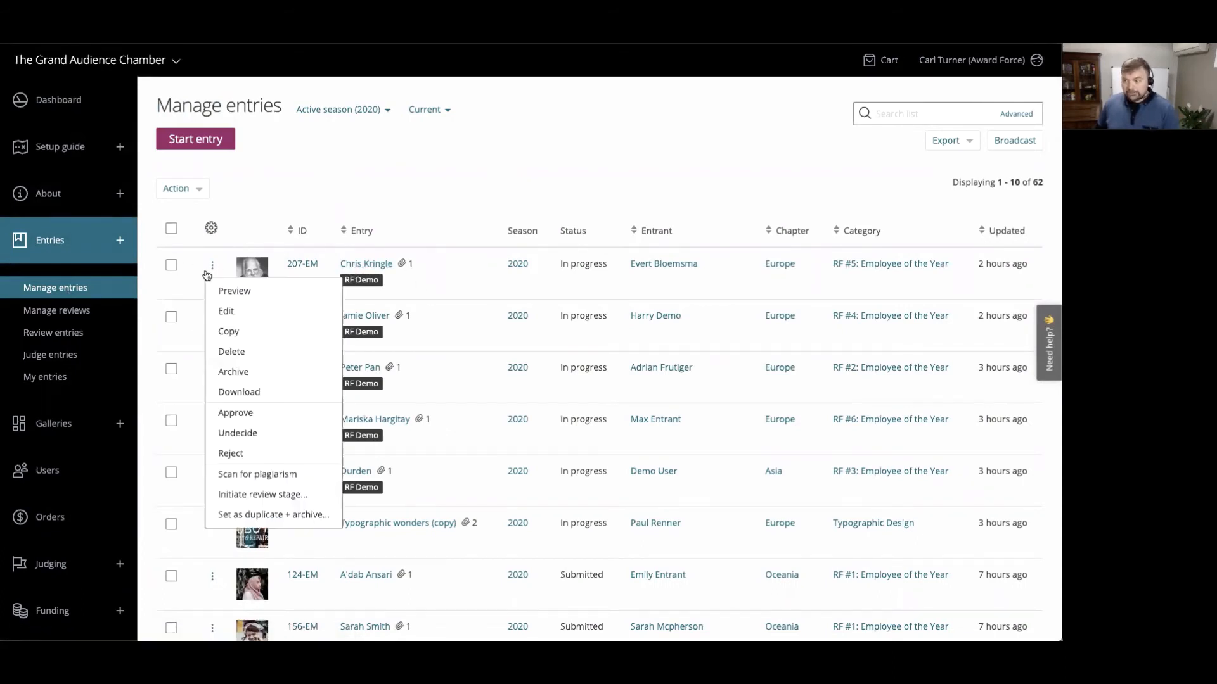
left_click(234, 315)
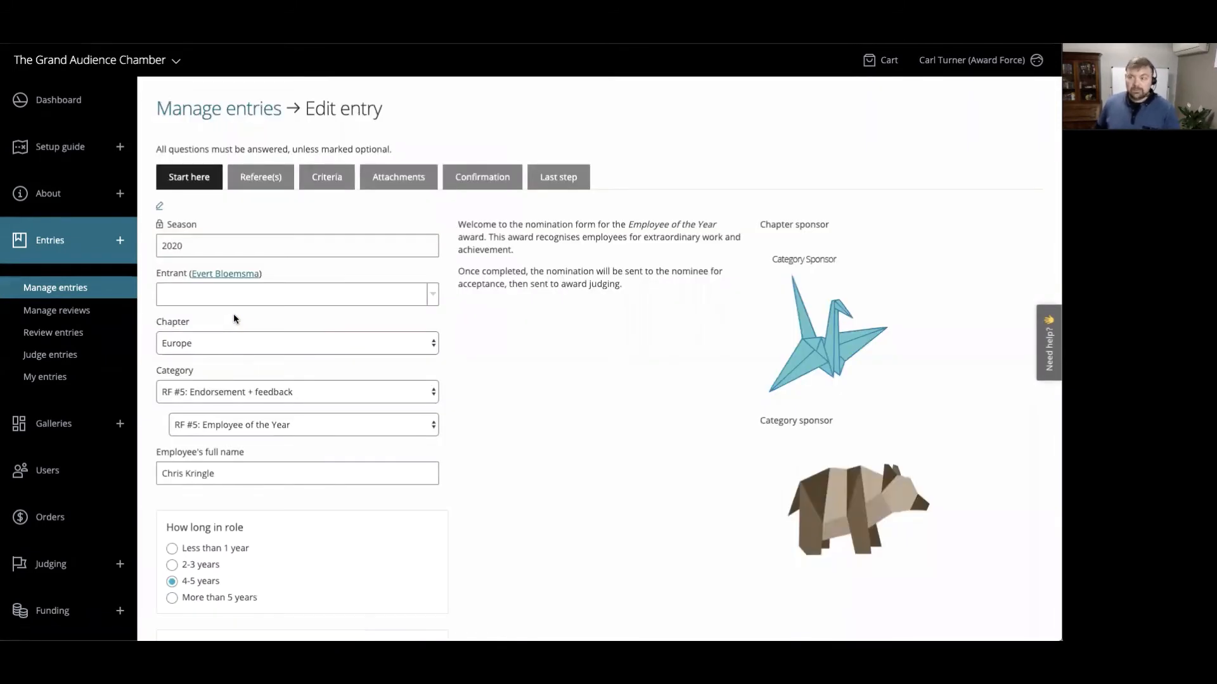
- Review the employee's full name and the nominee's details in the entry's starting section
scroll(406, 309, "down", 1)
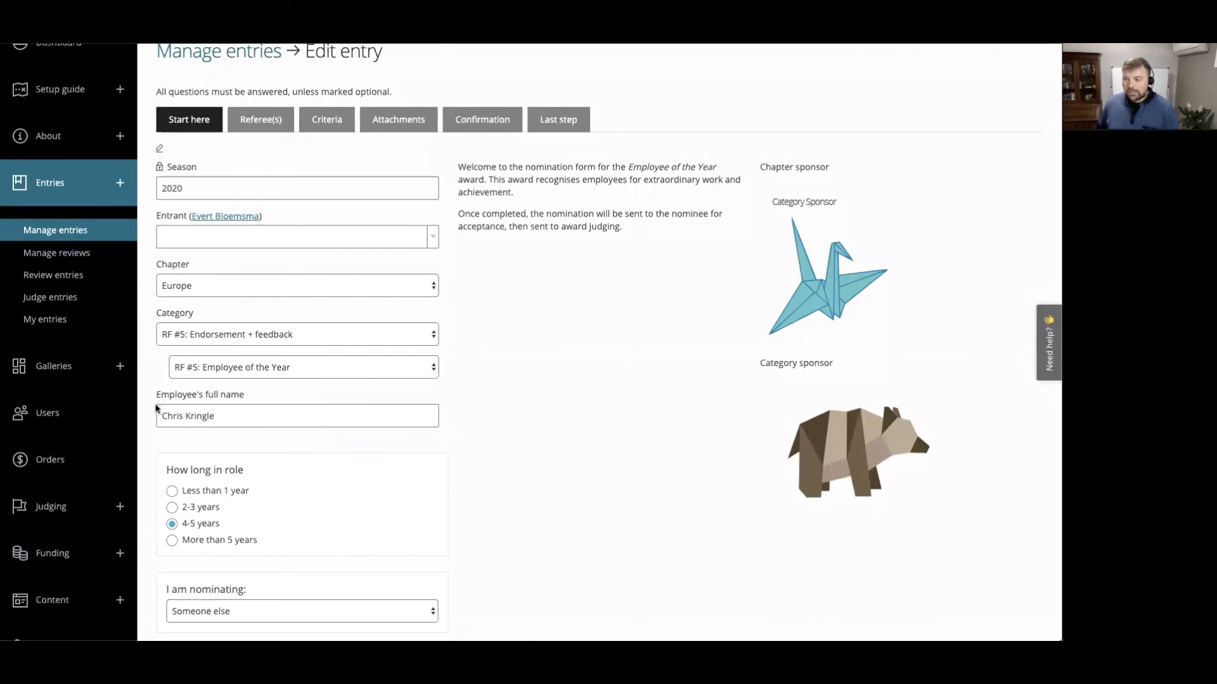
left_click_drag(158, 399, 214, 416)
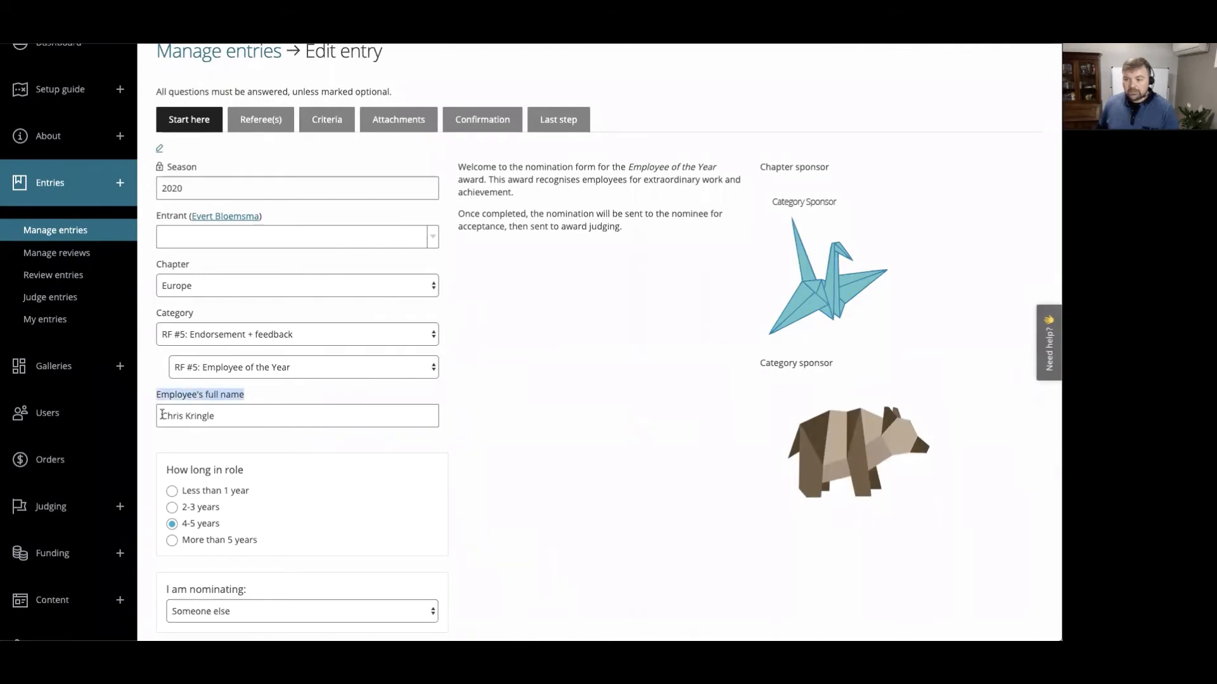
triple_click(164, 414)
scroll(606, 443, "down", 8)
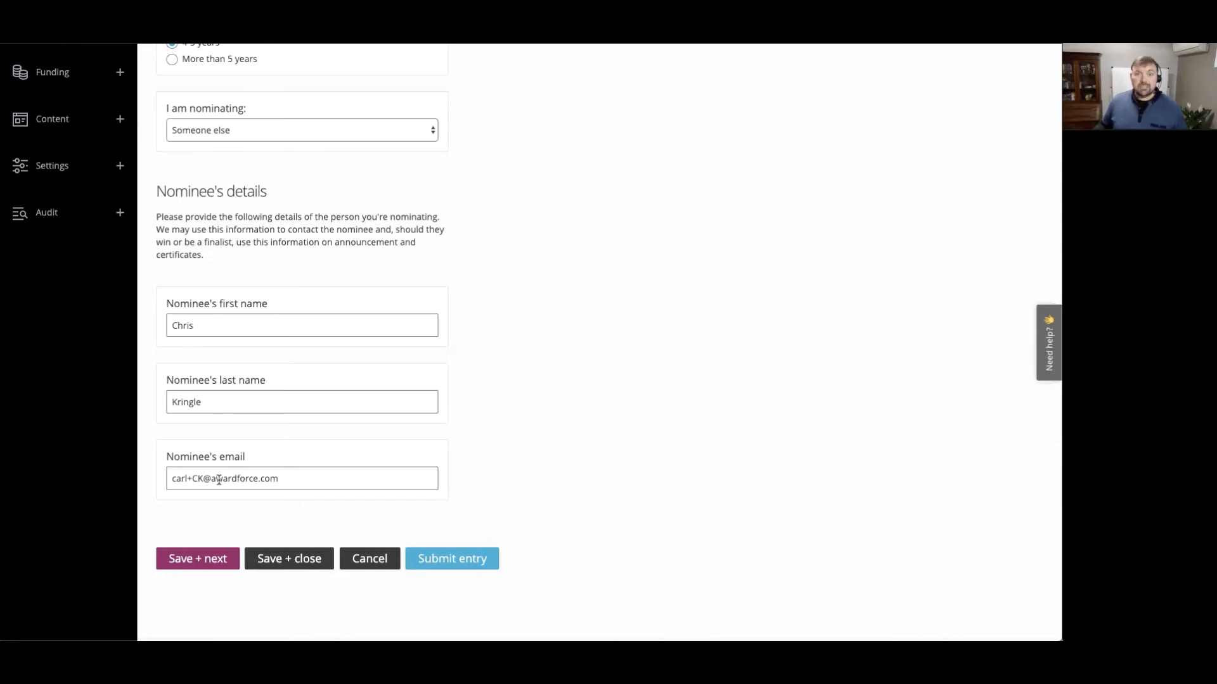
scroll(538, 355, "up", 9)
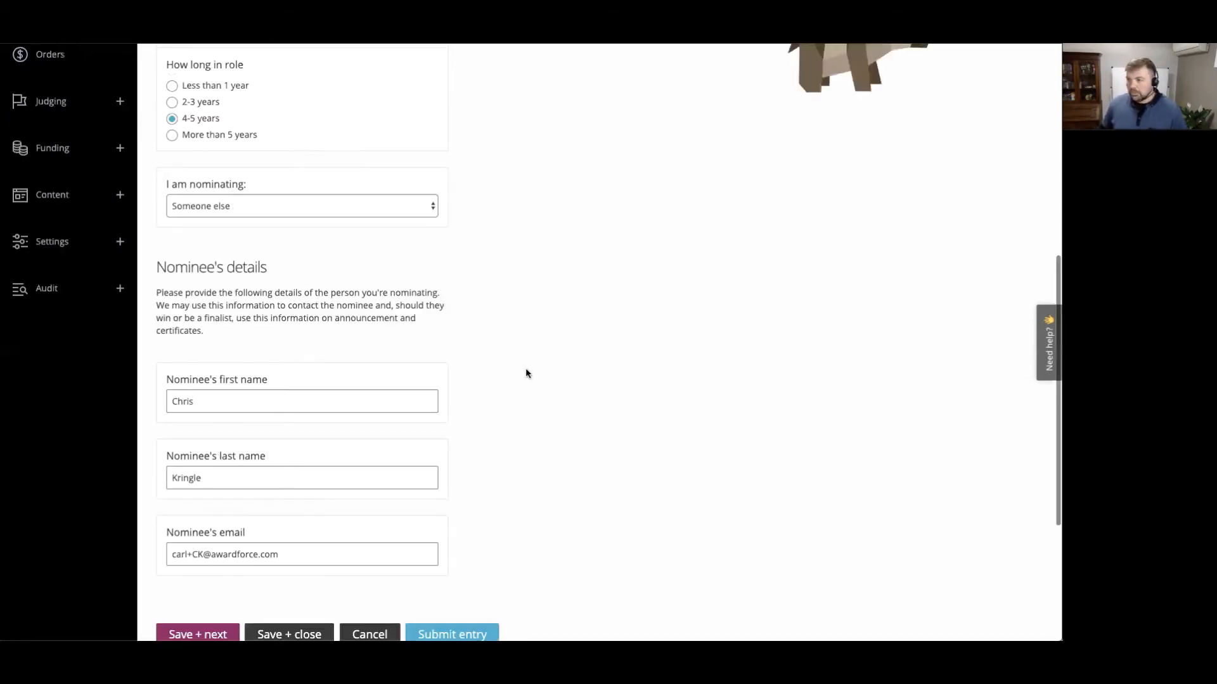
- Open the entry's Referee(s) section and review the name and contact details given for Referee #1
left_click(255, 184)
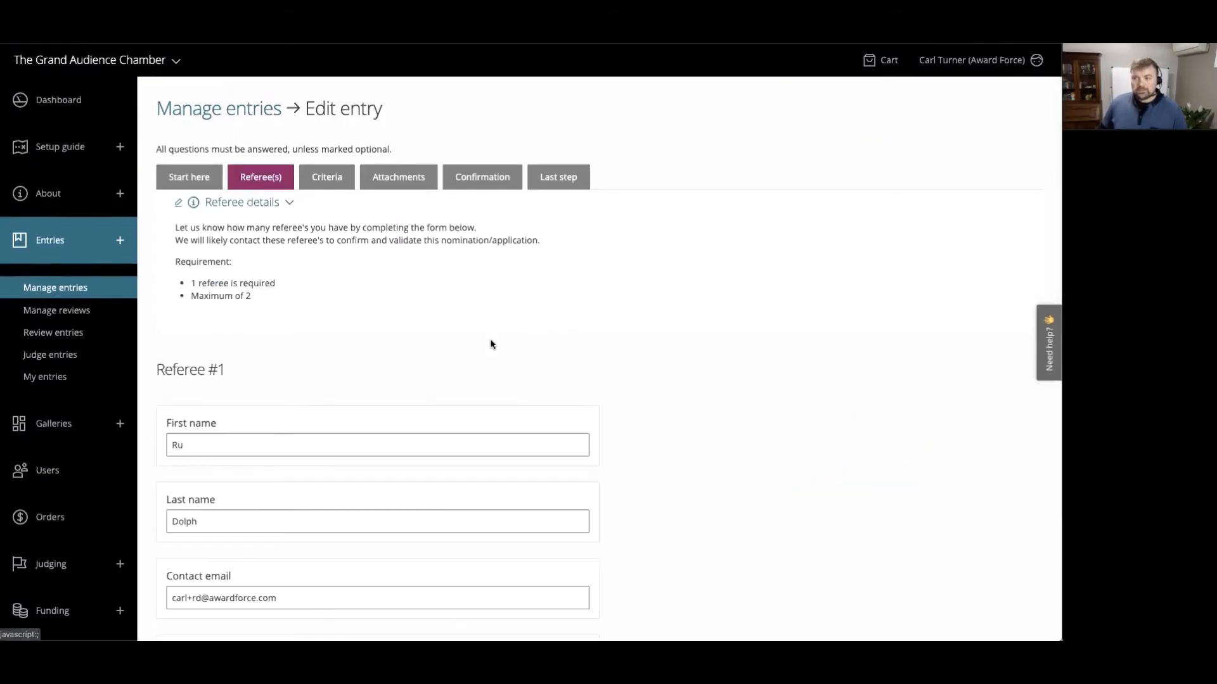
scroll(633, 380, "down", 3)
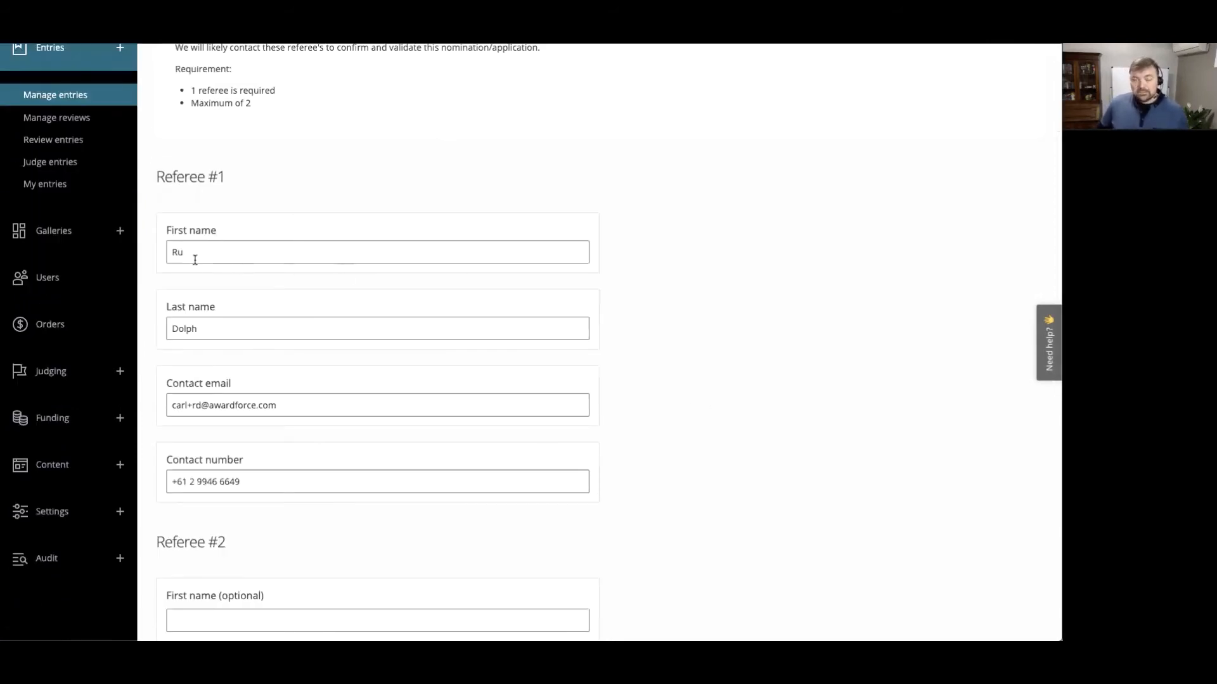
double_click(164, 328)
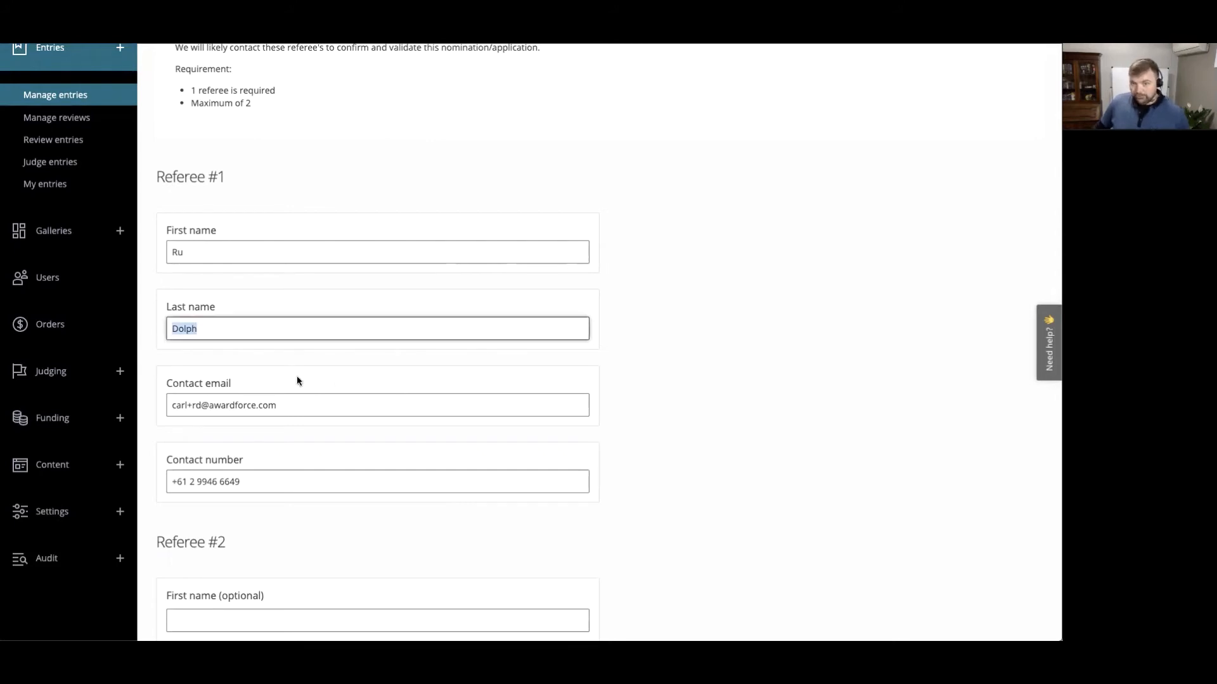
- Check the contact email field provided for Referee #1 in the entry's Referee(s) section
left_click_drag(166, 383, 232, 386)
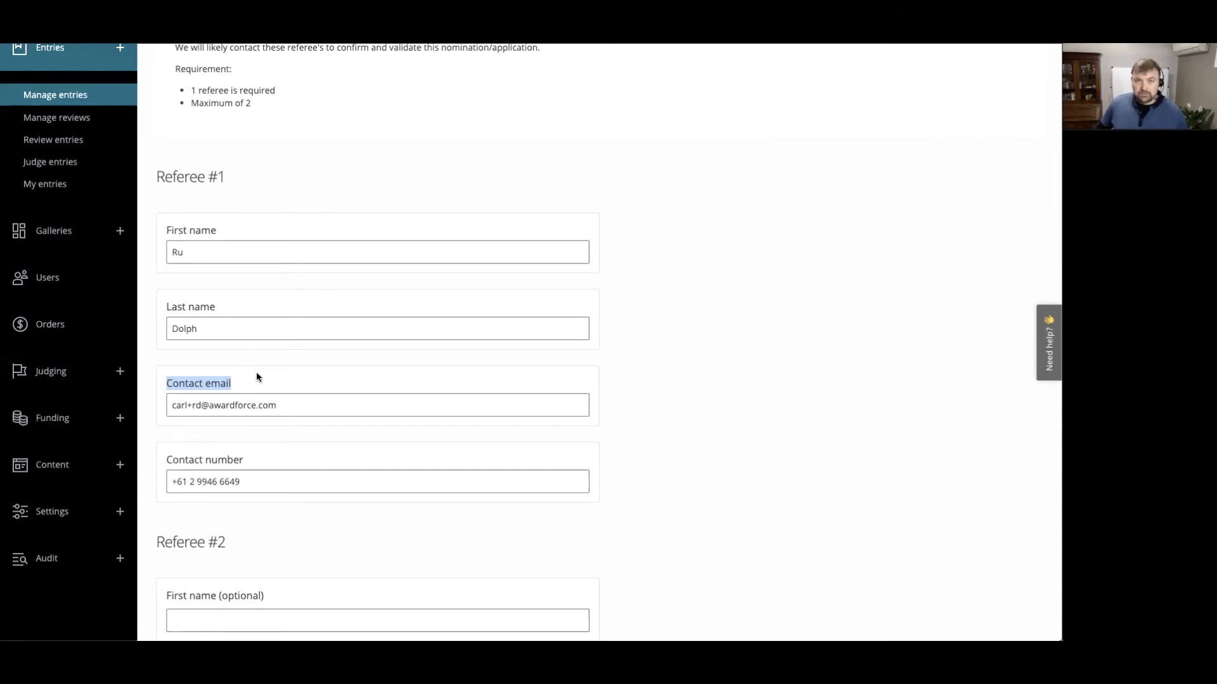
scroll(399, 390, "up", 3)
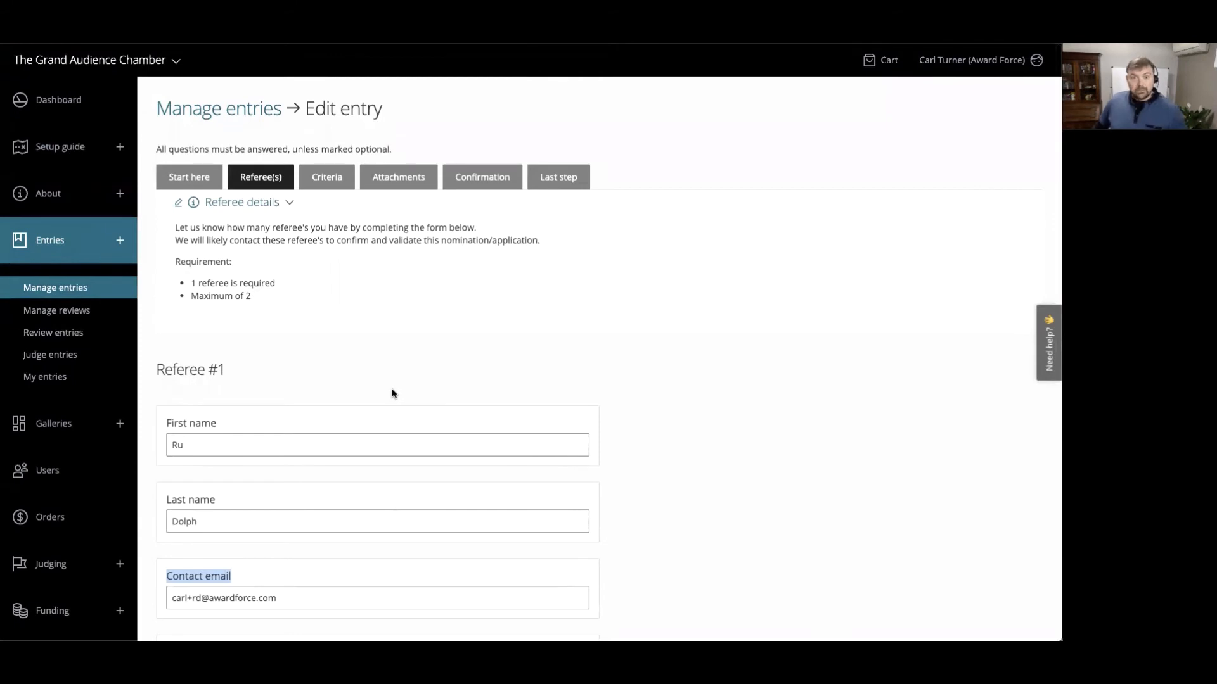
scroll(114, 463, "down", 8)
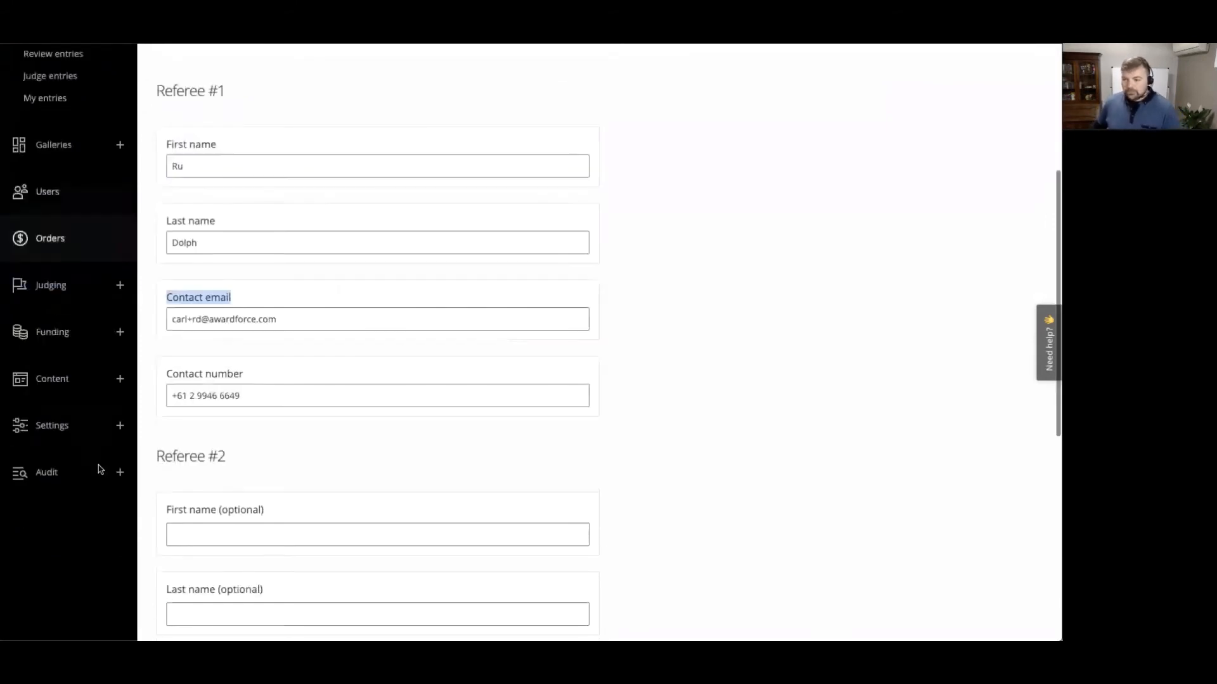
- Open the review flow settings and locate the "Use #5: Endorsement + feedback" stage in the list
left_click(47, 218)
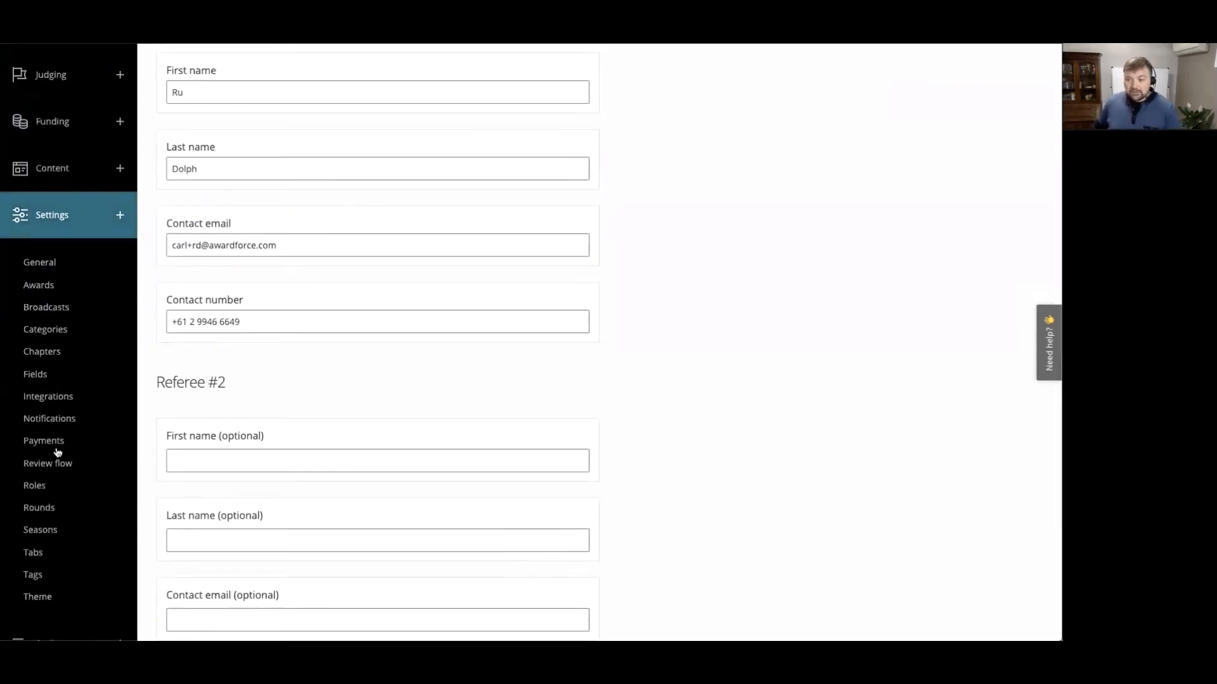
left_click(58, 469)
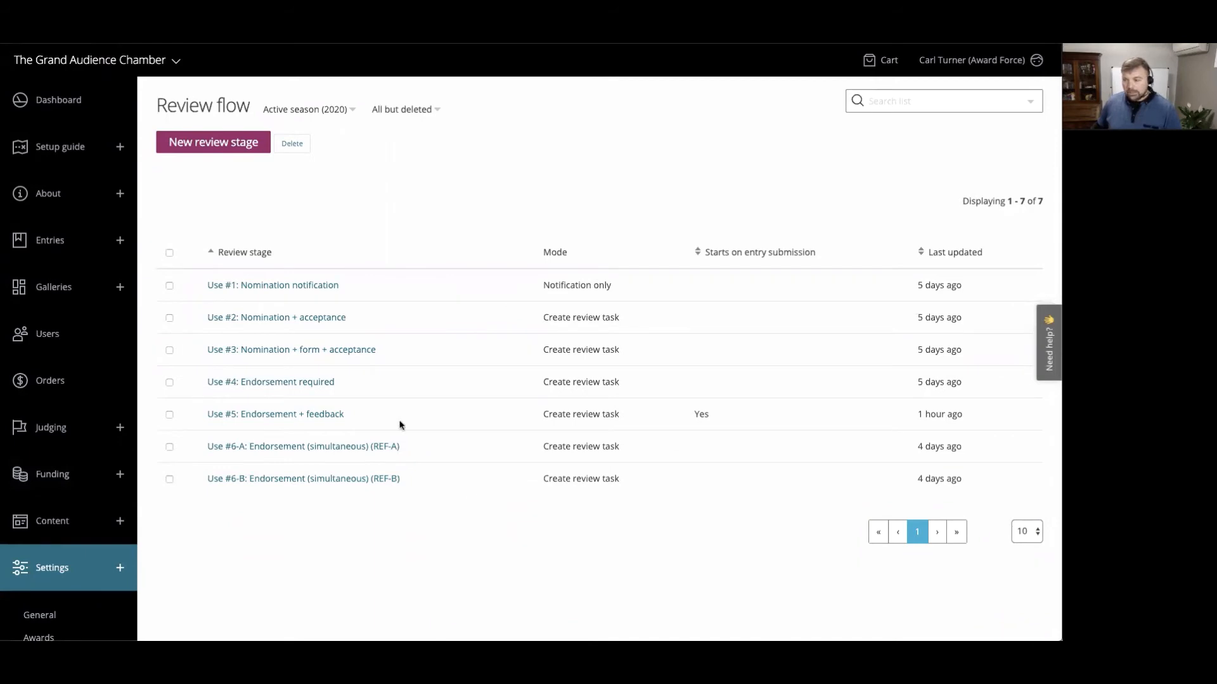
left_click_drag(372, 419, 239, 415)
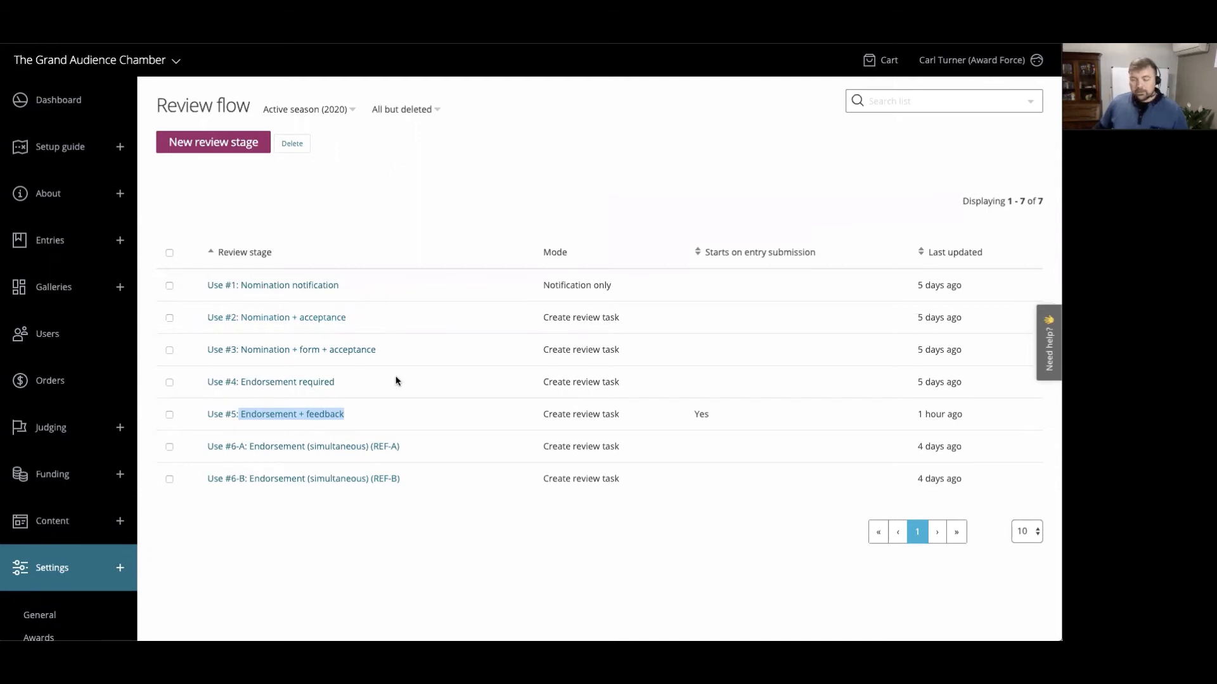
- Review the mode of the "Use #1: Nomination notification" stage in the list and in its details, and return to the review flow list
left_click_drag(342, 286, 242, 291)
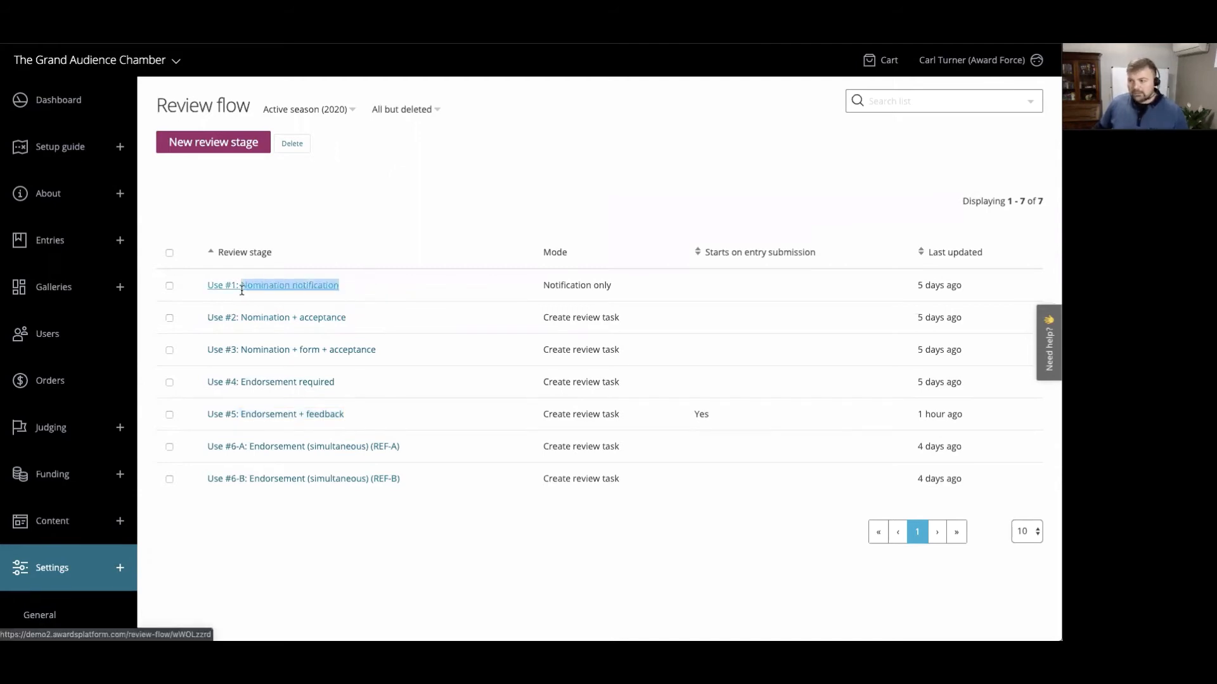
left_click(382, 290)
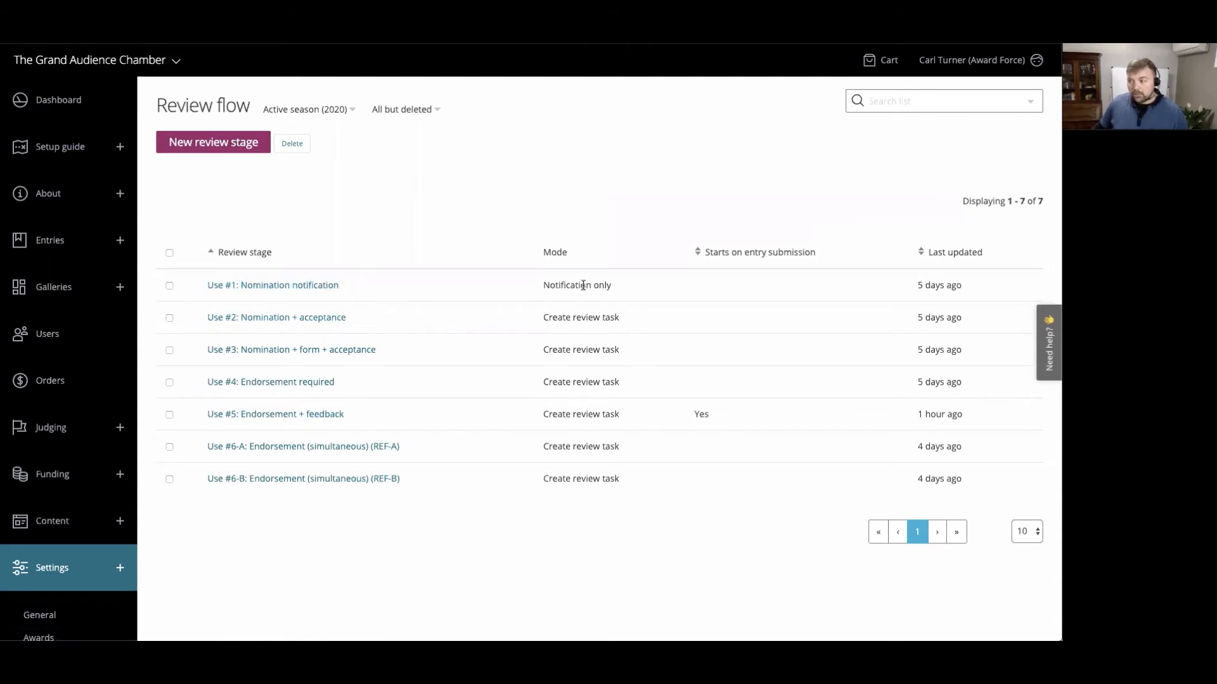
left_click_drag(612, 285, 543, 285)
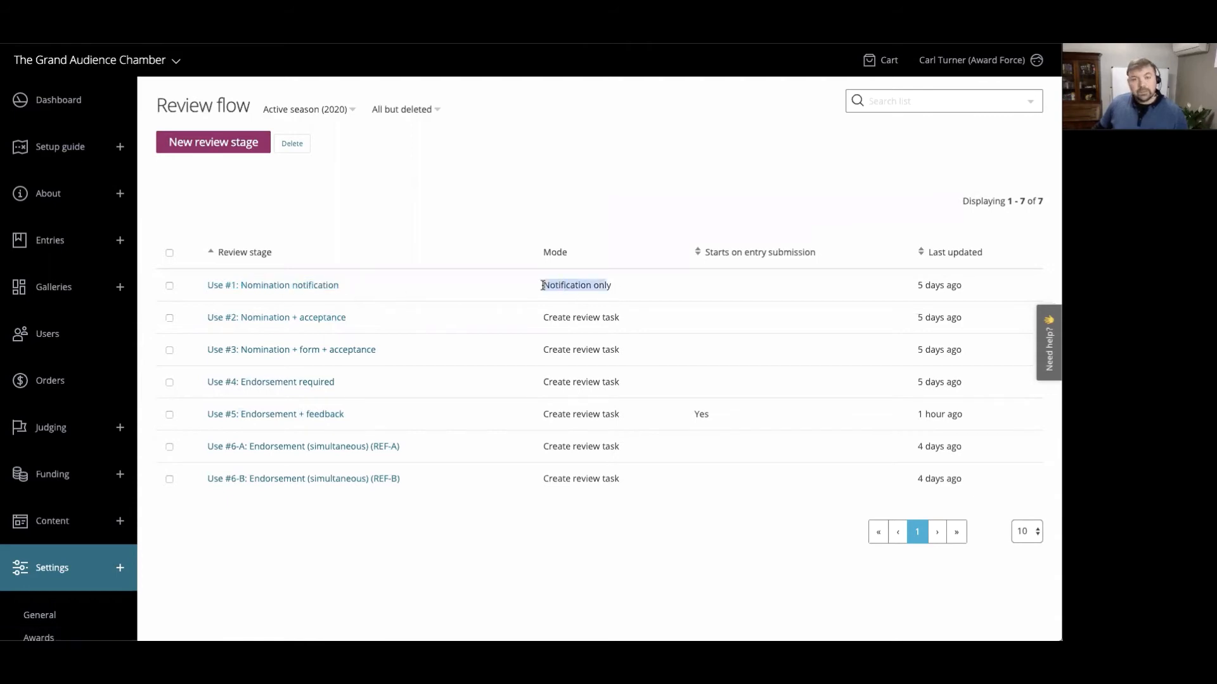
left_click(262, 288)
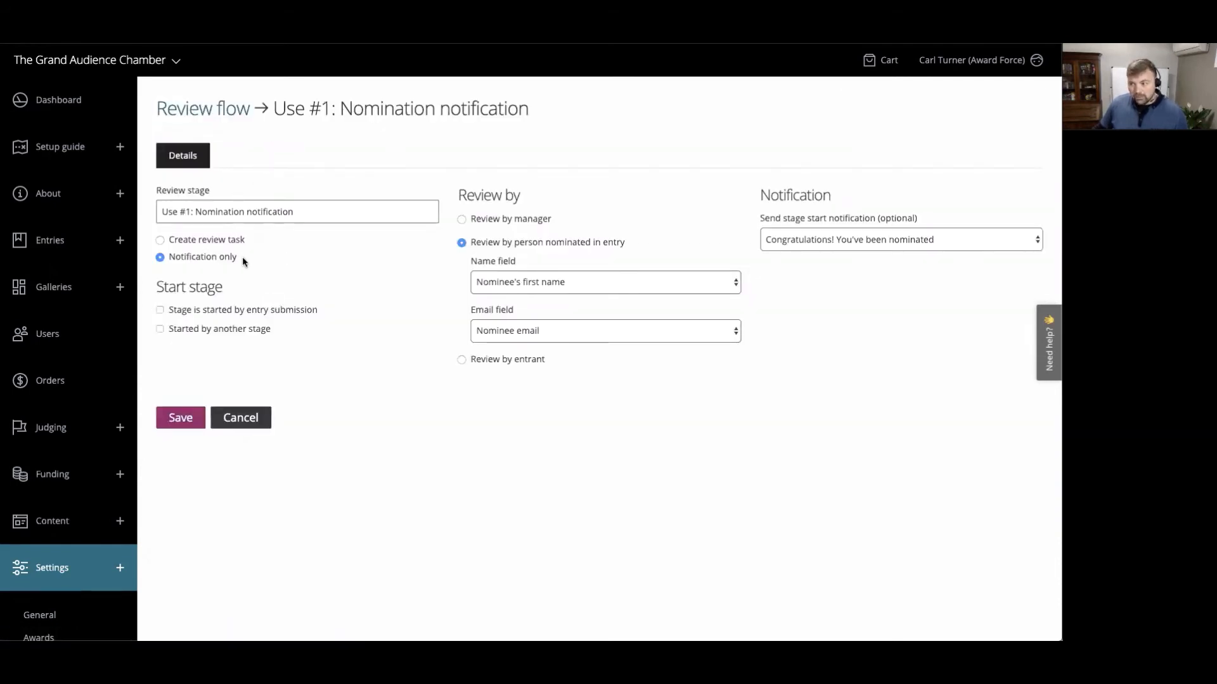
left_click_drag(242, 256, 221, 263)
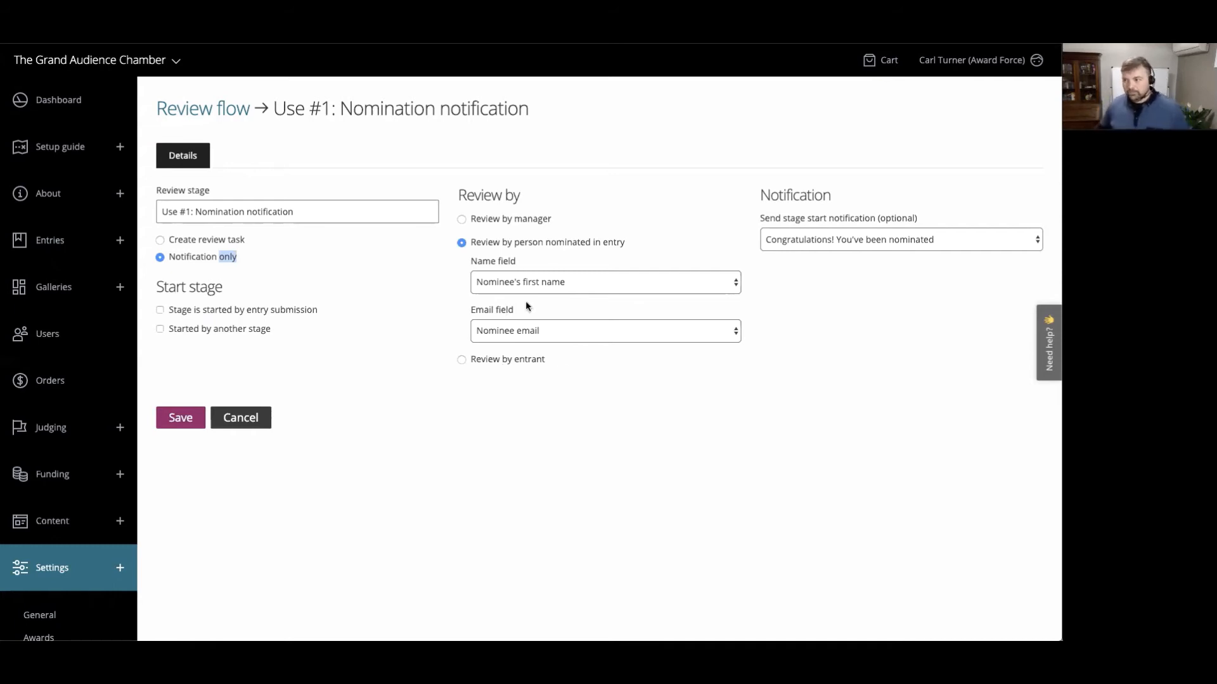
left_click(236, 113)
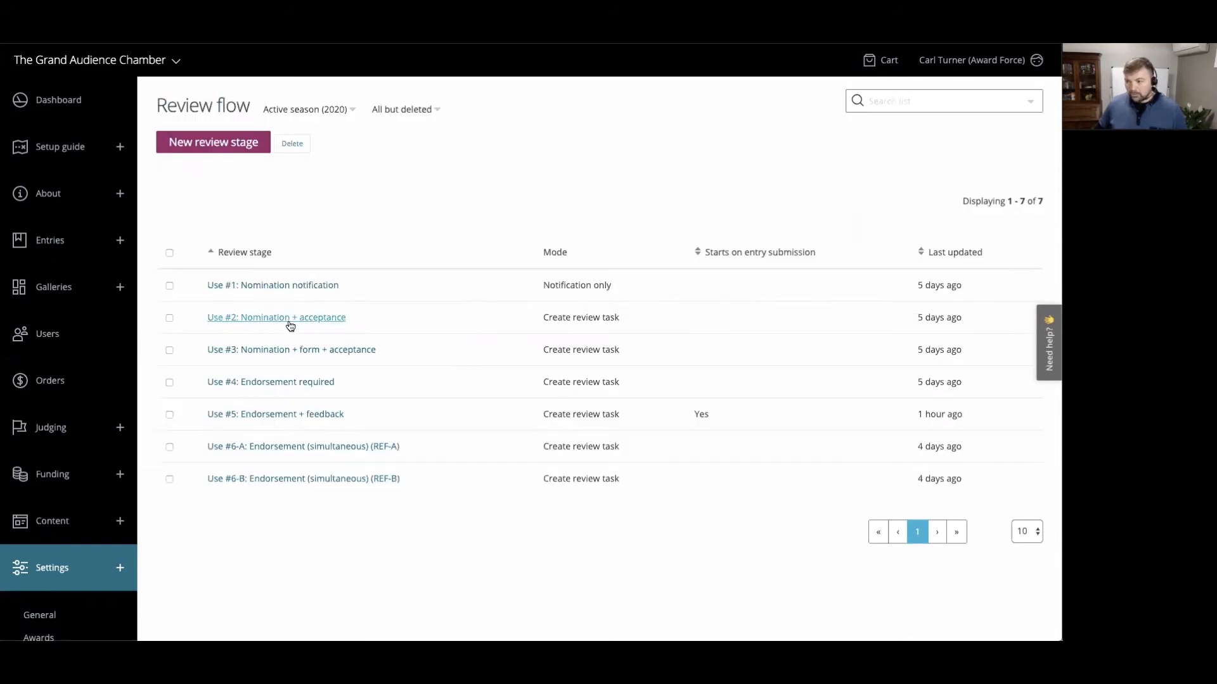
- Open the "Use #2: Nomination + acceptance" stage and review its review task option and start stage settings
left_click(312, 318)
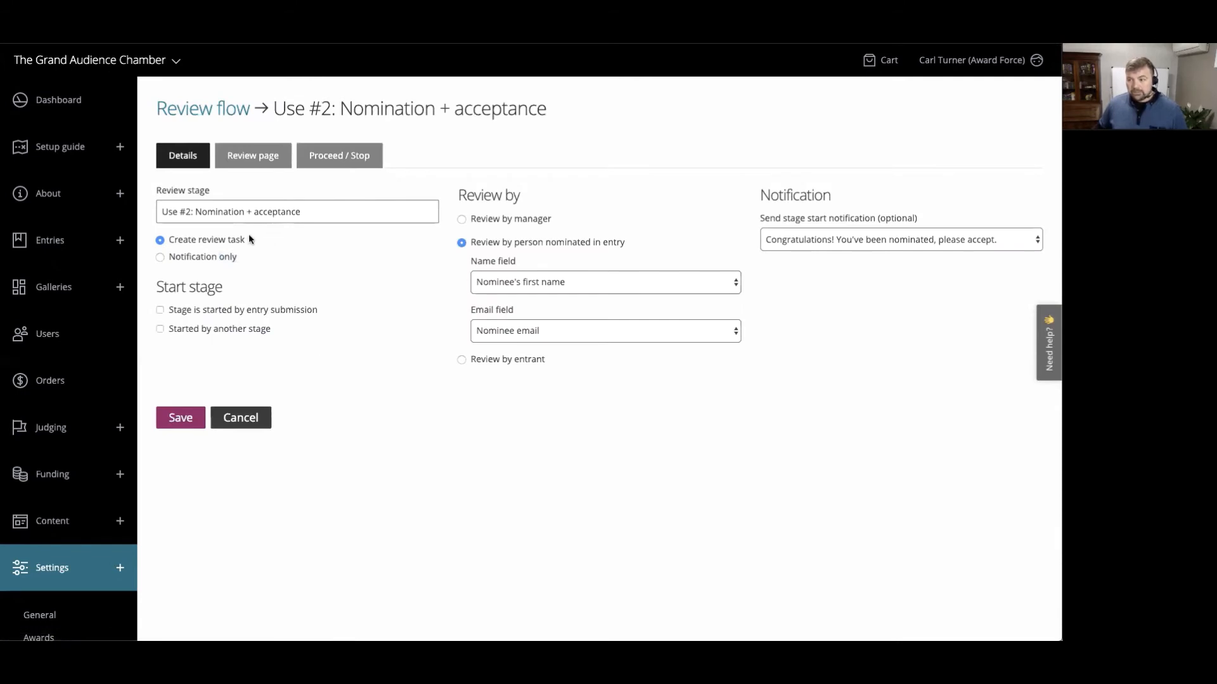
left_click_drag(248, 234, 227, 244)
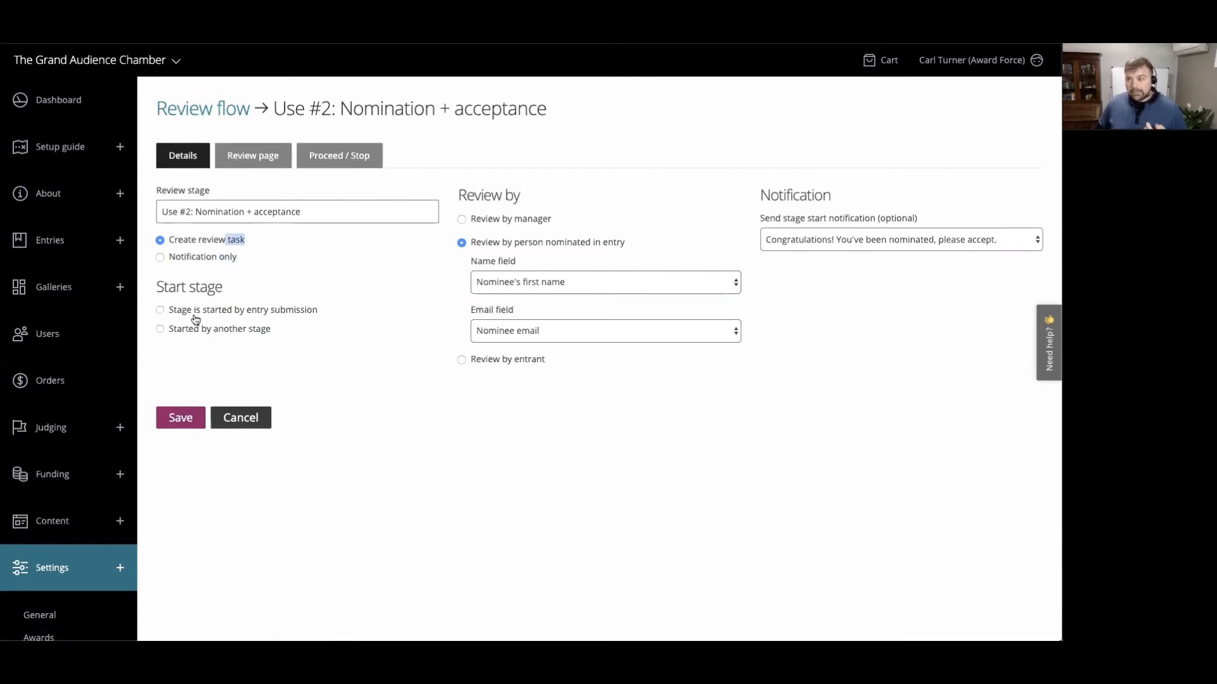
left_click_drag(156, 290, 229, 292)
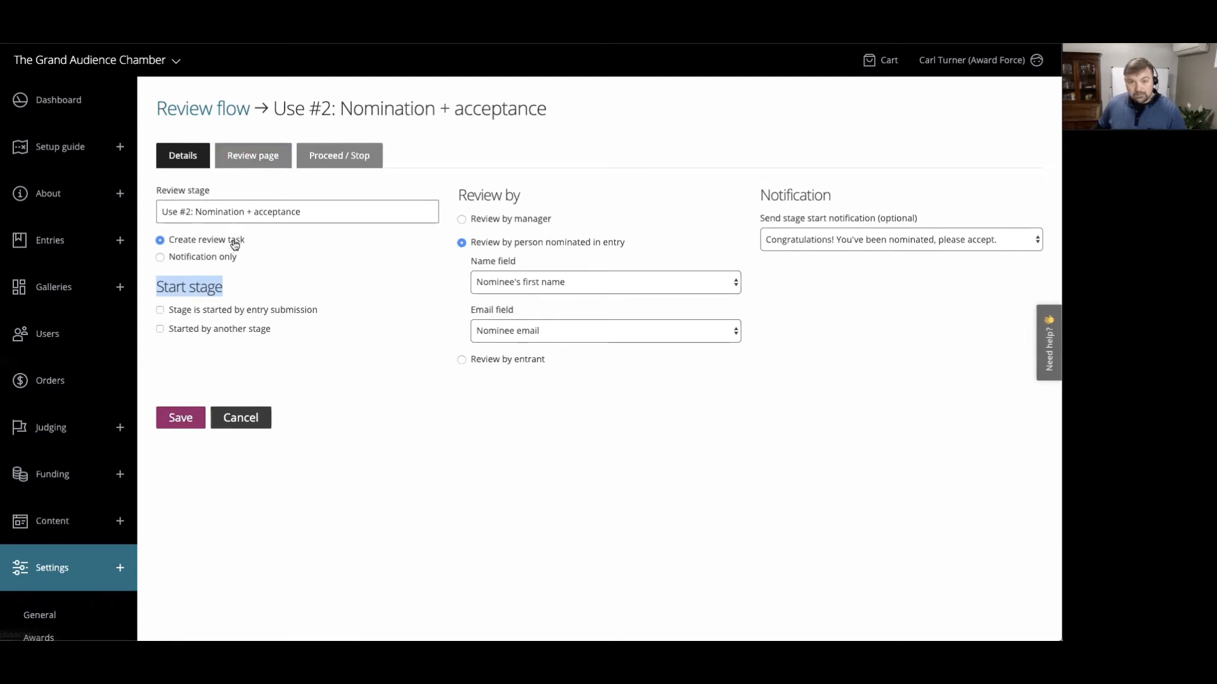
- Check the proceed and stop button labels of the "Use #2: Nomination + acceptance" stage
left_click(336, 166)
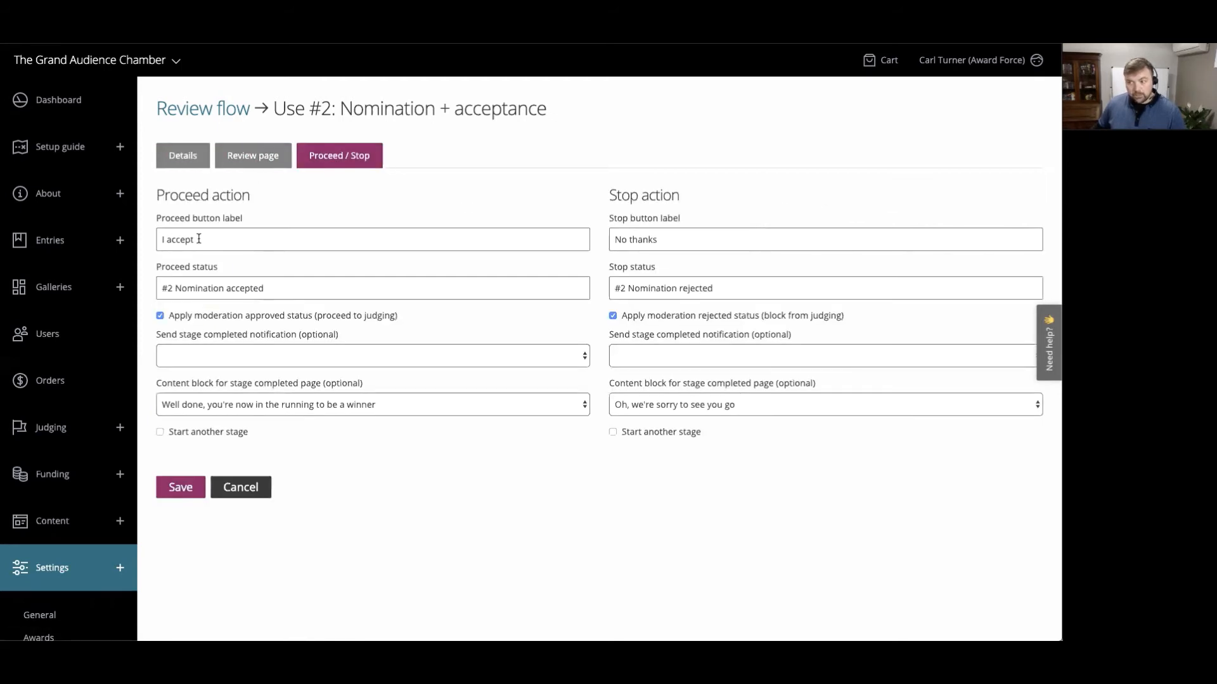
left_click_drag(197, 239, 159, 244)
left_click_drag(661, 239, 617, 241)
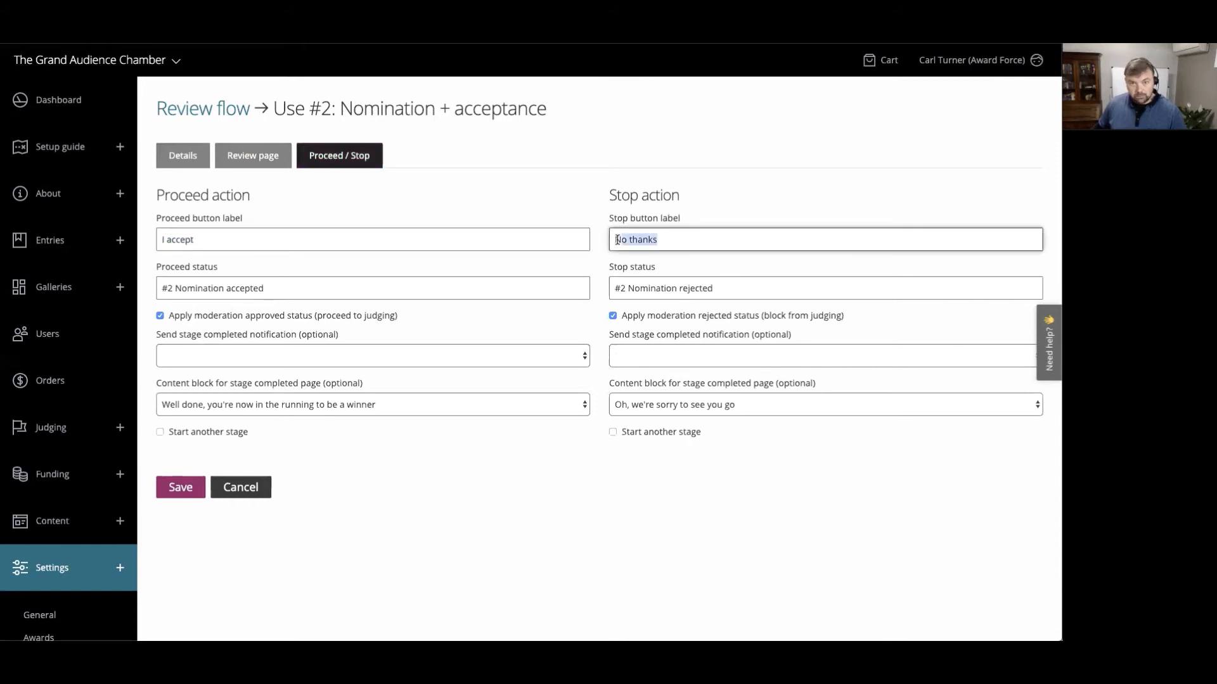
- Examine which nominee and criteria fields have read access on the review page of the "Use #2: Nomination + acceptance" stage
left_click(252, 156)
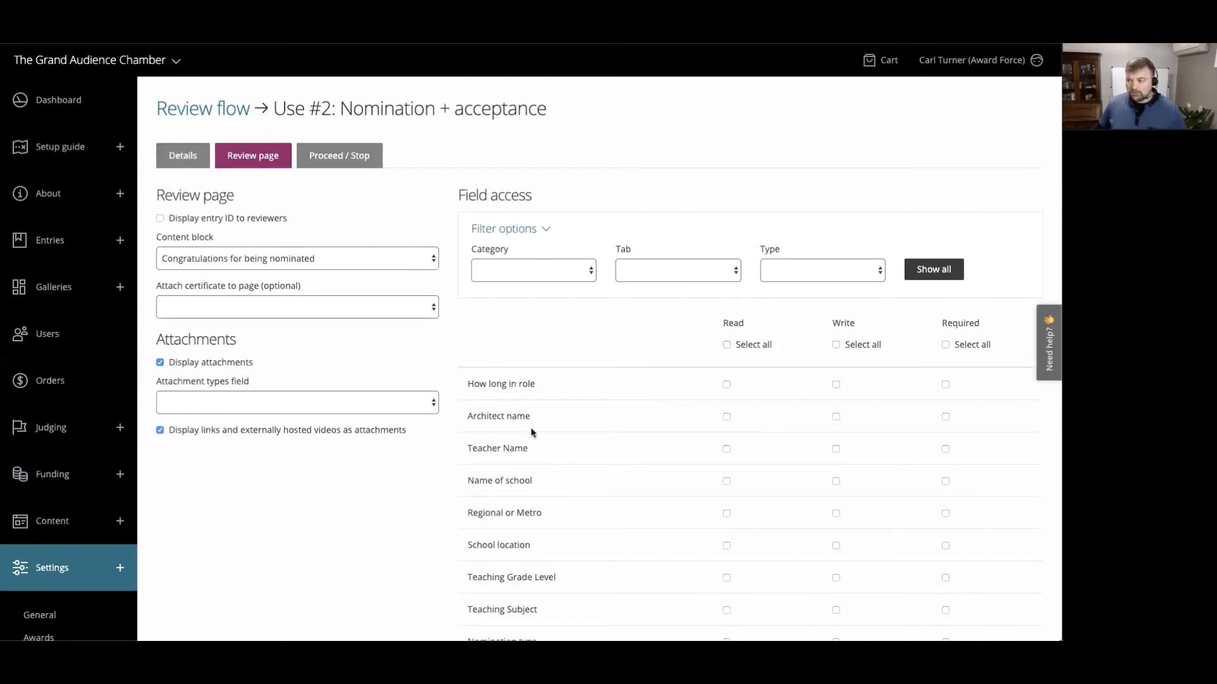
scroll(531, 429, "down", 3)
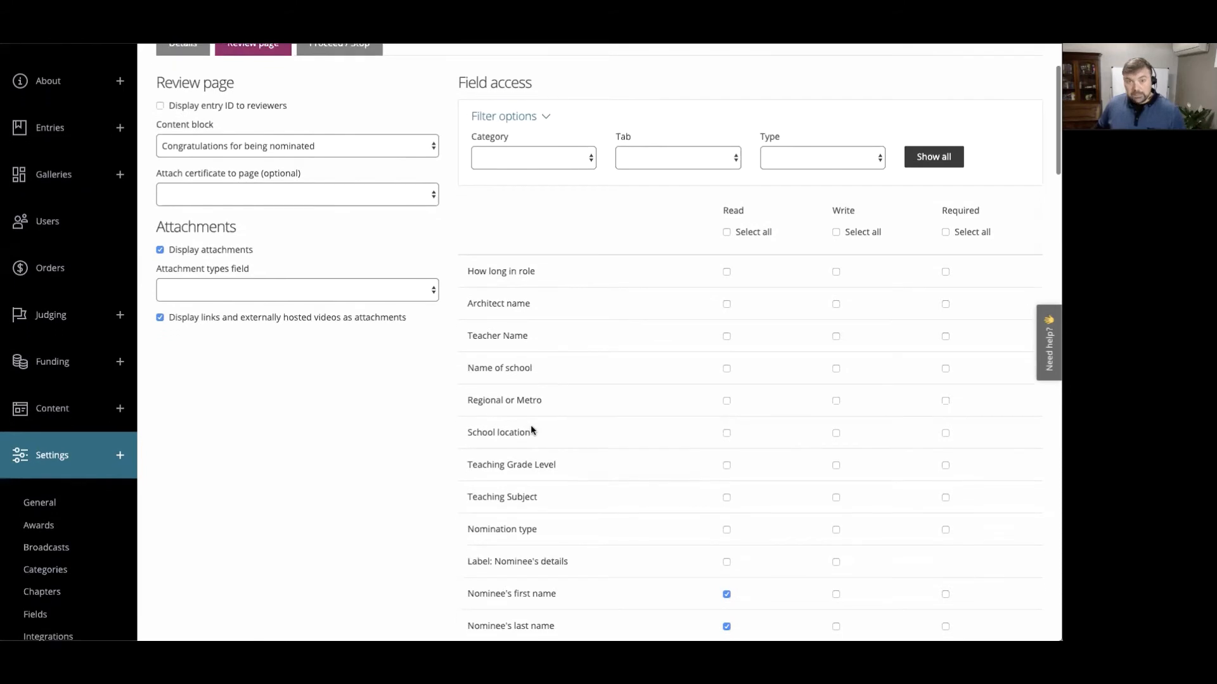
scroll(531, 426, "down", 4)
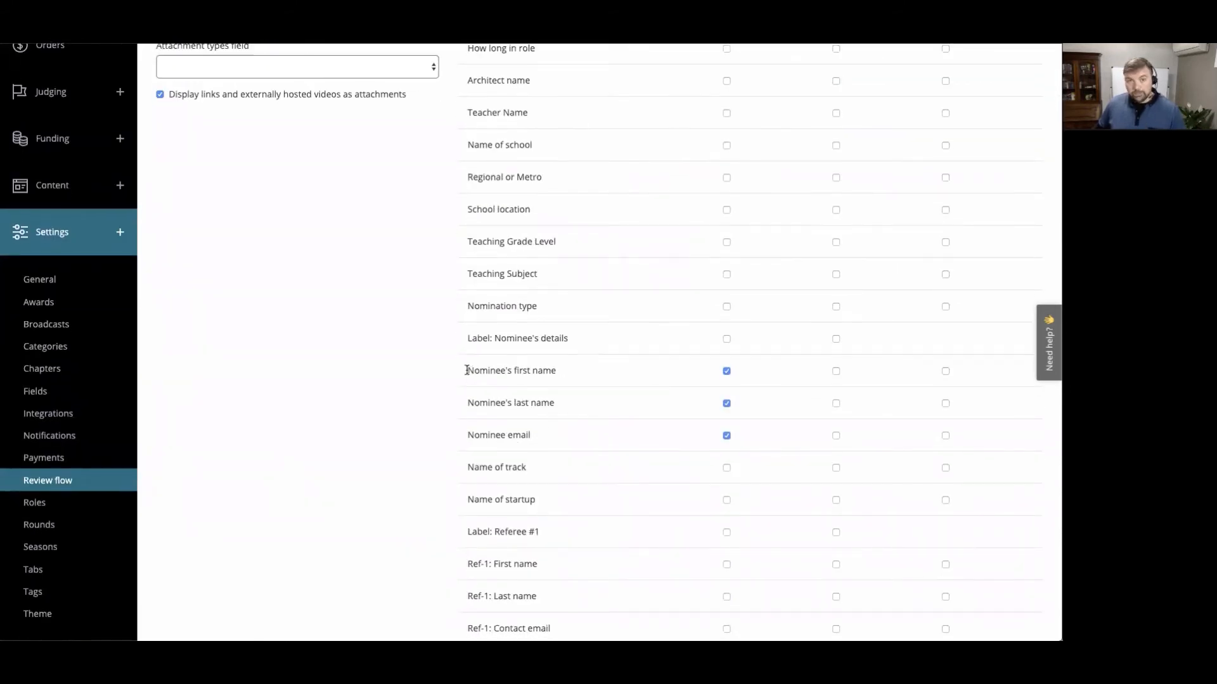
left_click_drag(466, 370, 539, 437)
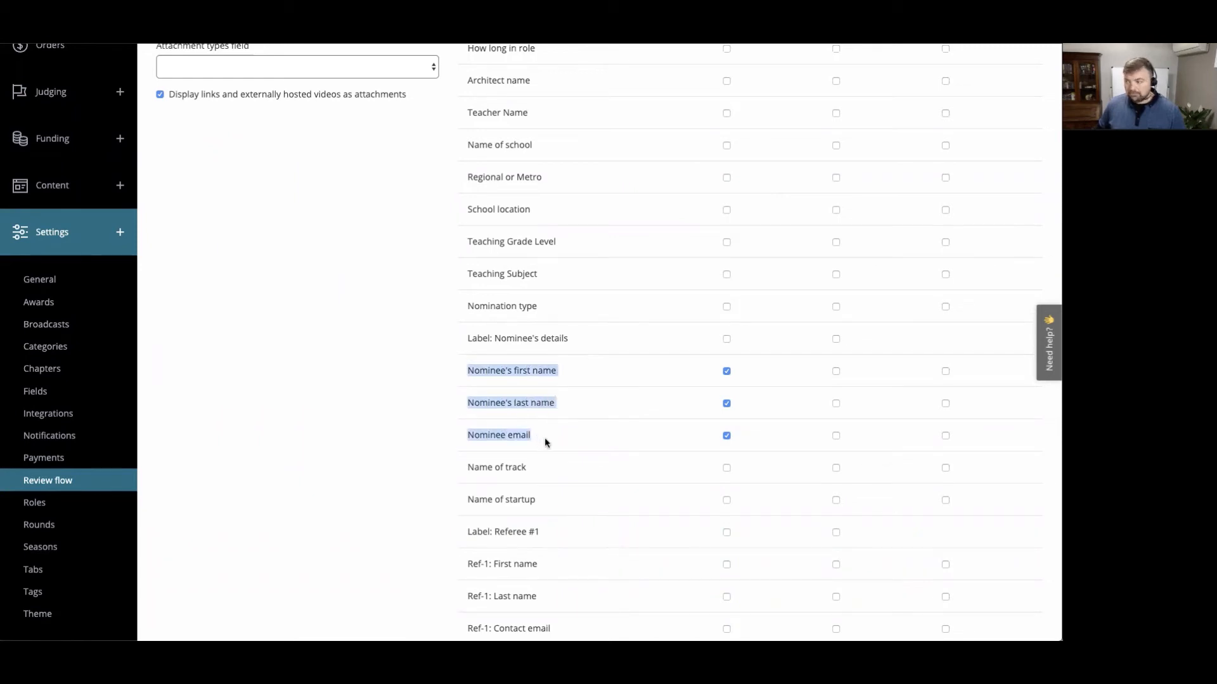
scroll(545, 436, "down", 11)
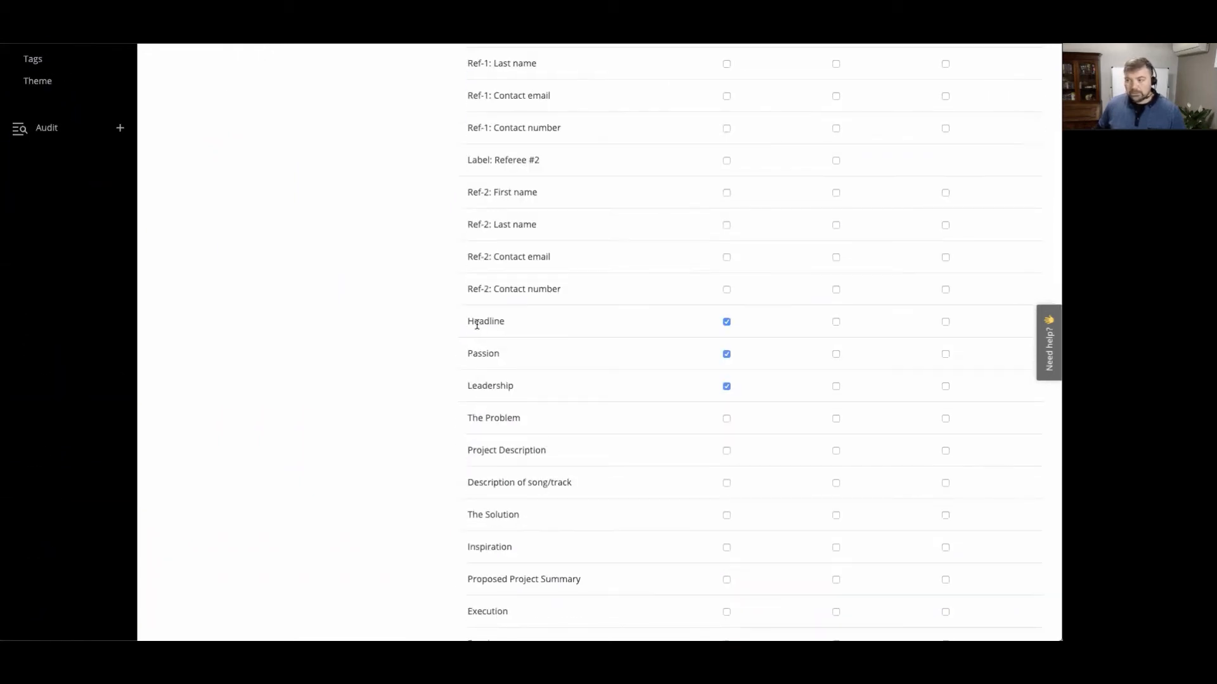
left_click_drag(468, 321, 489, 320)
left_click_drag(515, 375, 519, 388)
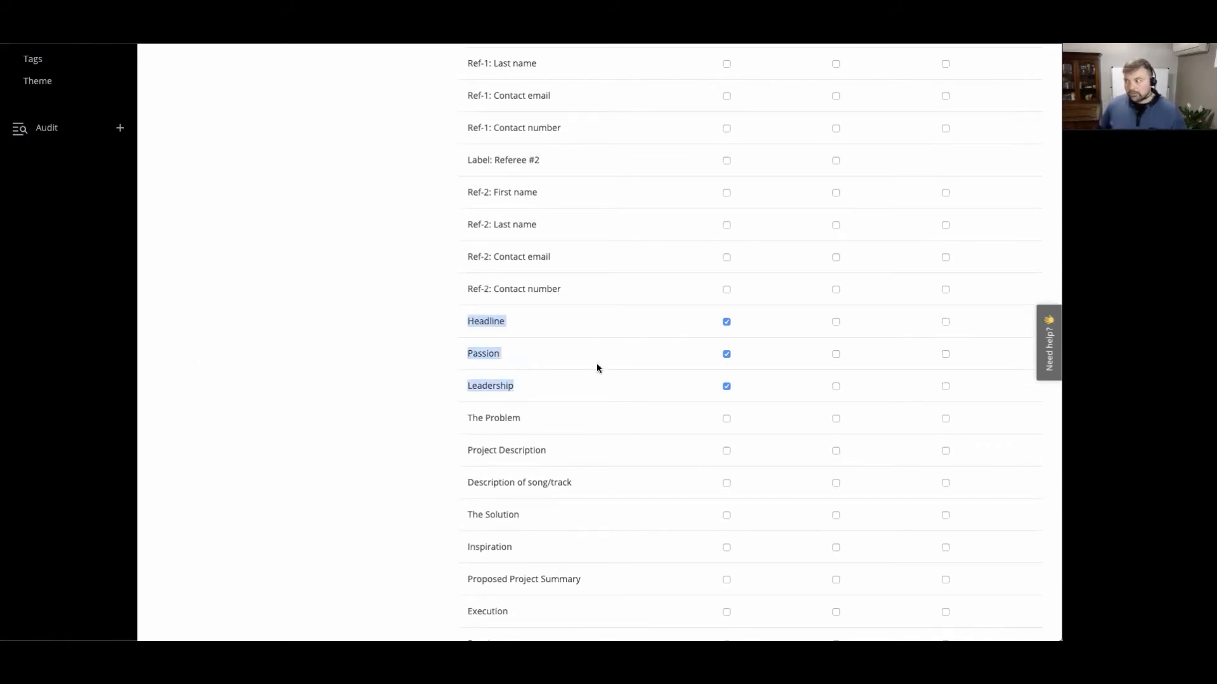
- Look over the write and required columns of the field access list, recheck the proceed and stop actions, and return to the review flow list
scroll(826, 315, "up", 8)
scroll(825, 314, "up", 8)
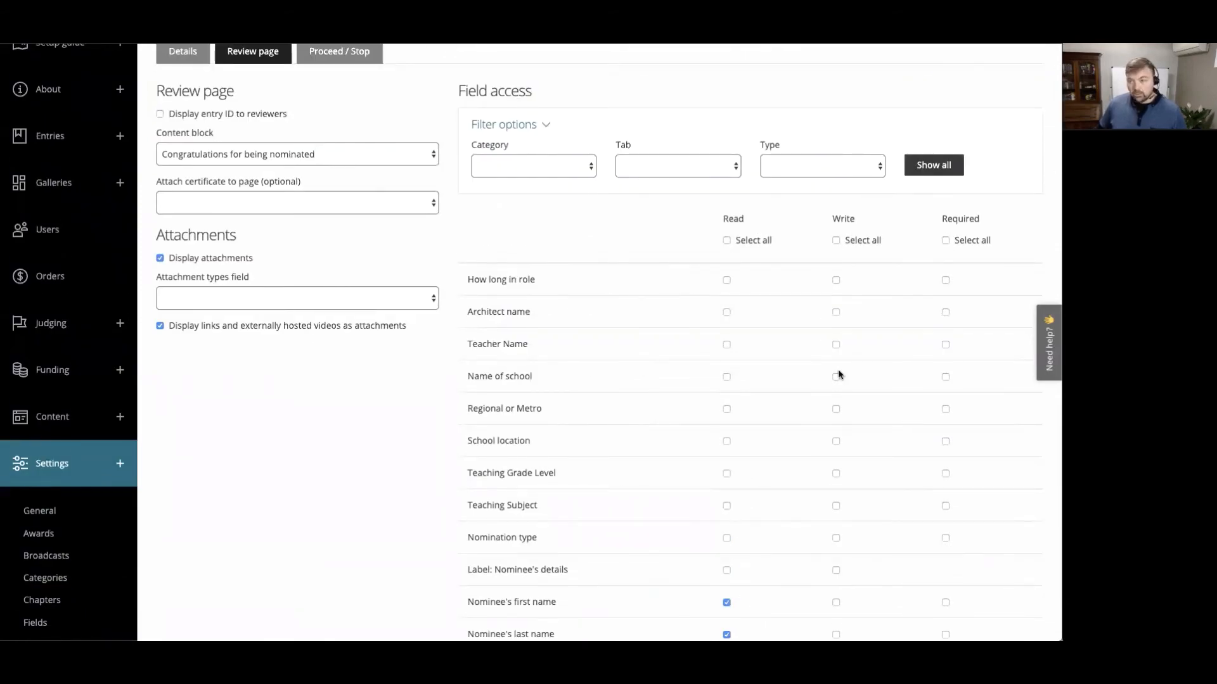
scroll(835, 371, "down", 20)
scroll(831, 377, "down", 12)
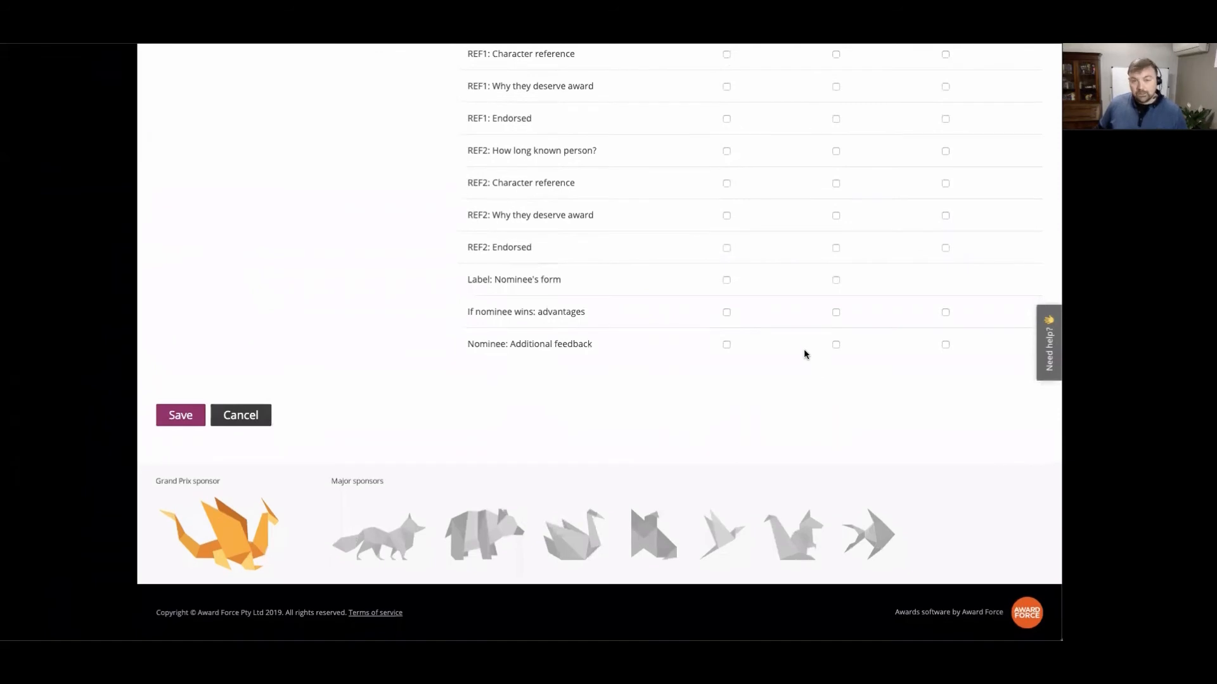
scroll(786, 304, "up", 20)
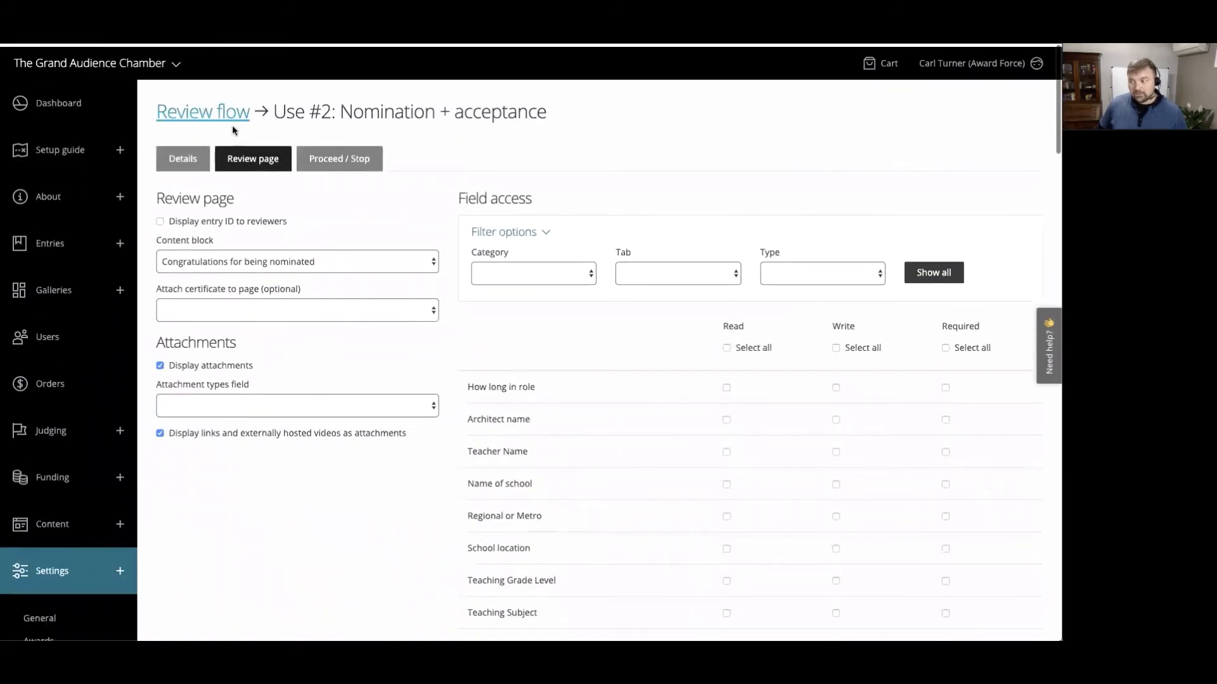
left_click(339, 158)
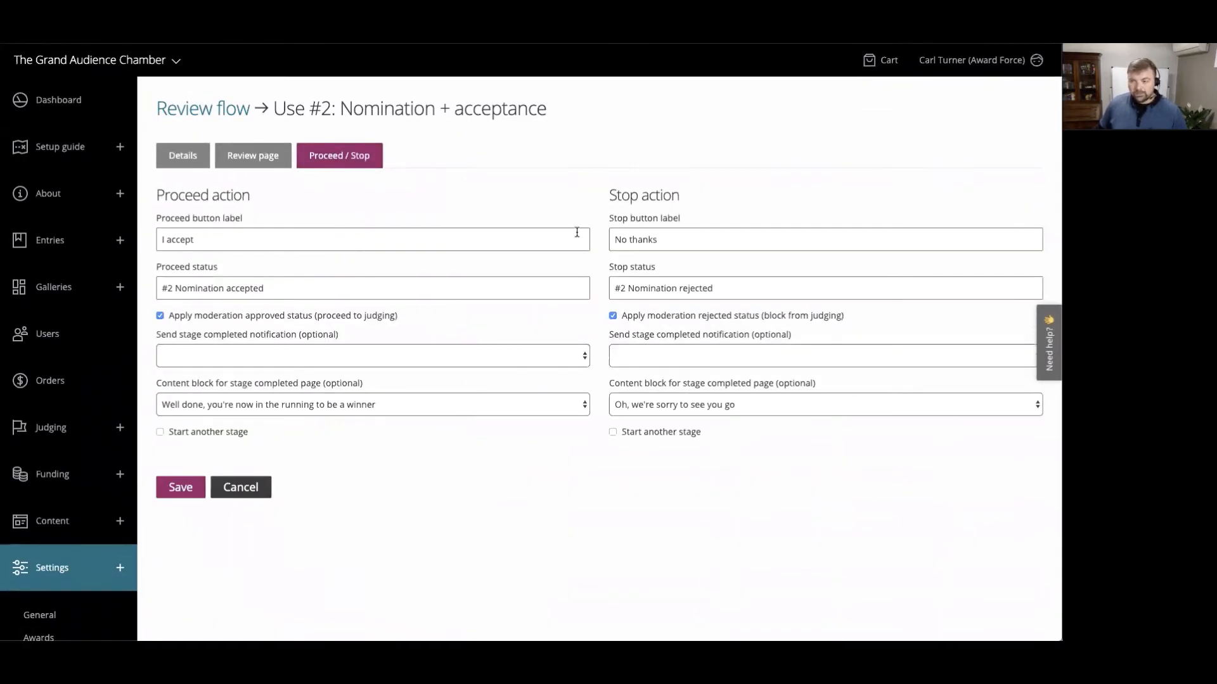
left_click(184, 109)
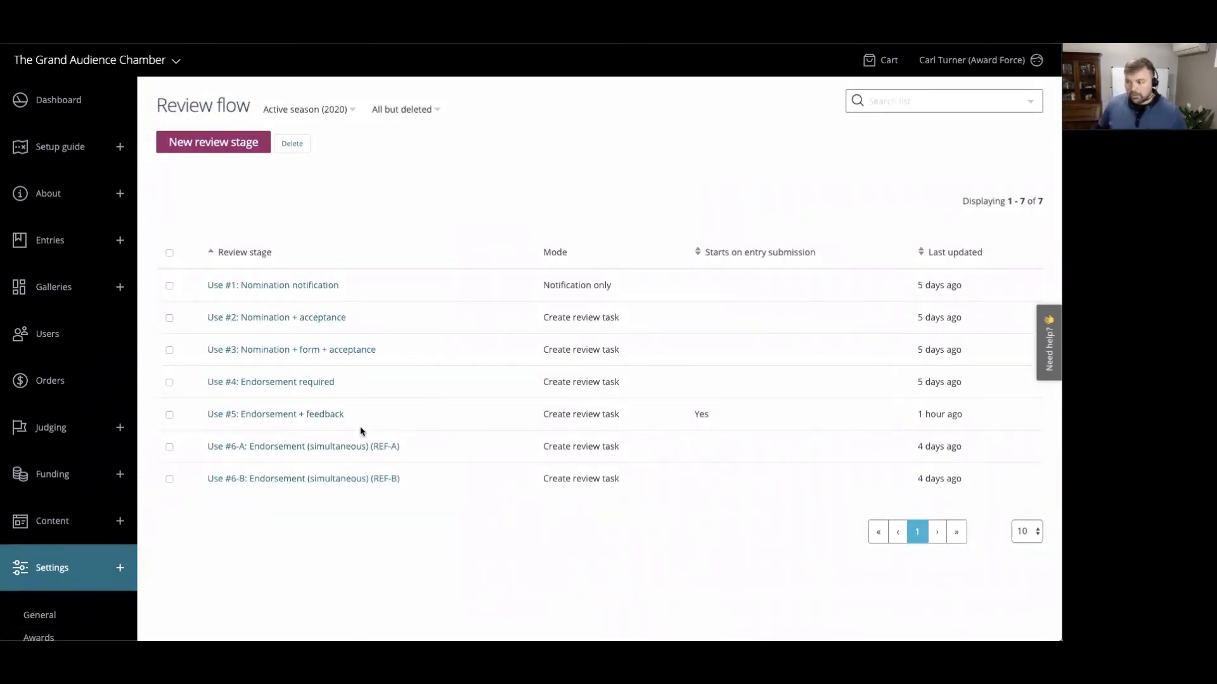
- Open the "Use #5: Endorsement + feedback" stage and inspect its name field choices for review by the person nominated in the entry
left_click(328, 417)
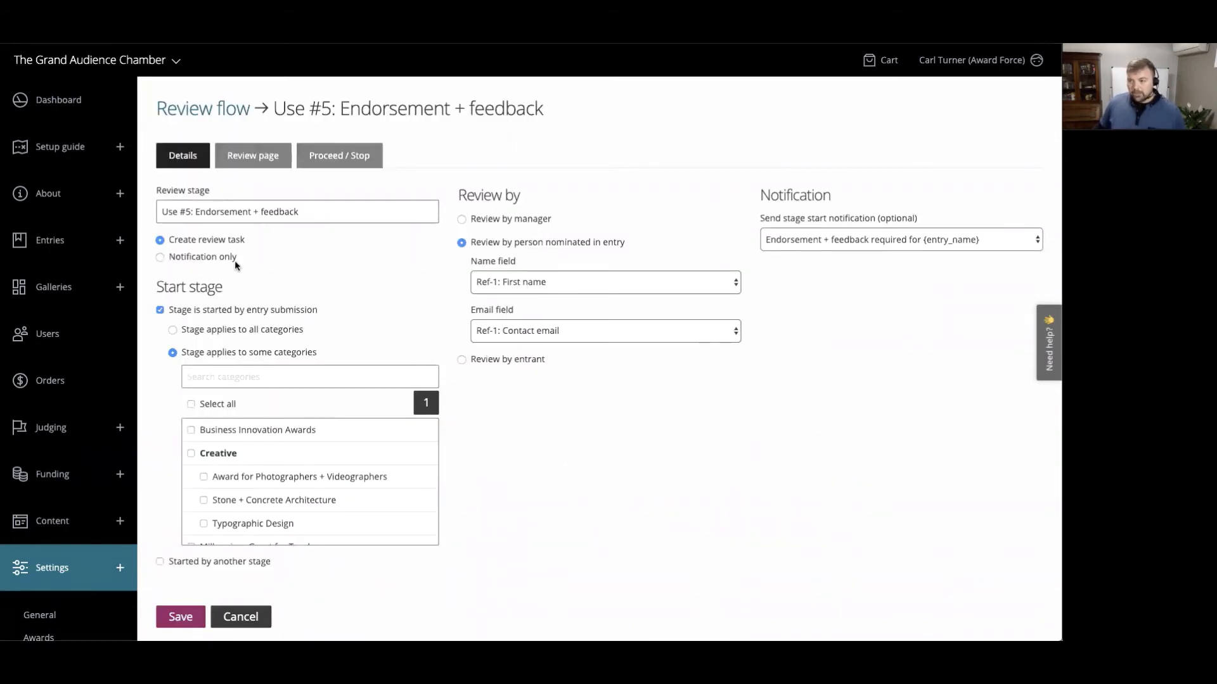
left_click_drag(197, 211, 334, 211)
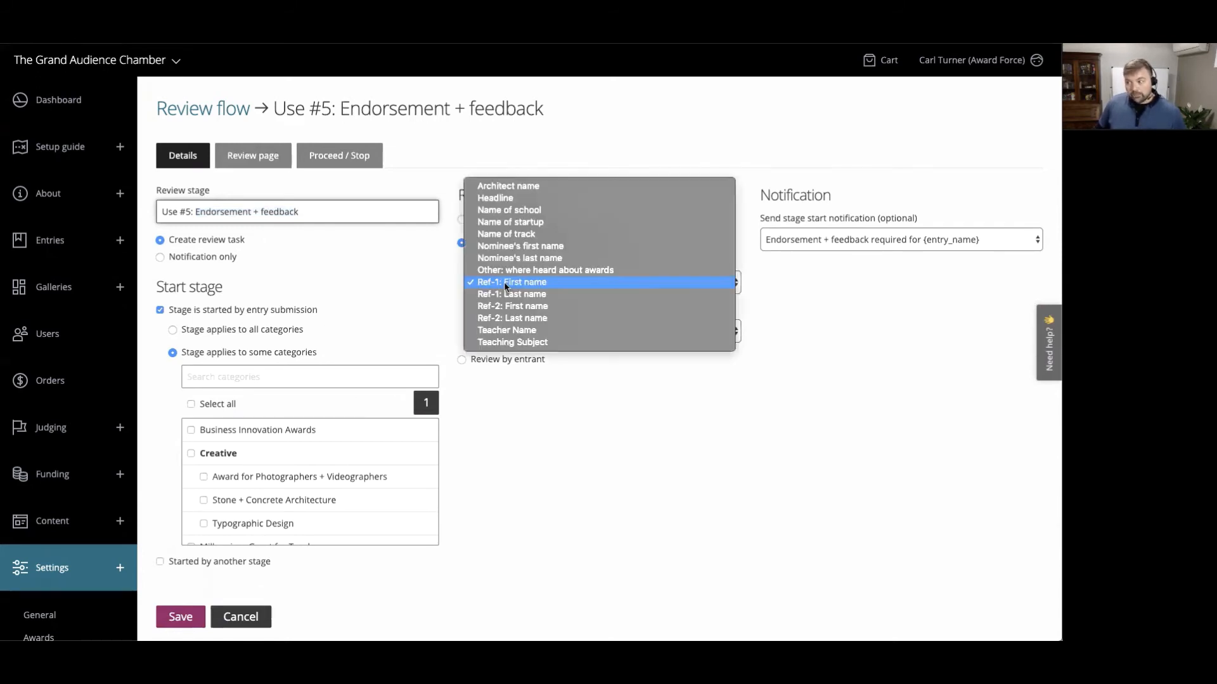
left_click(504, 287)
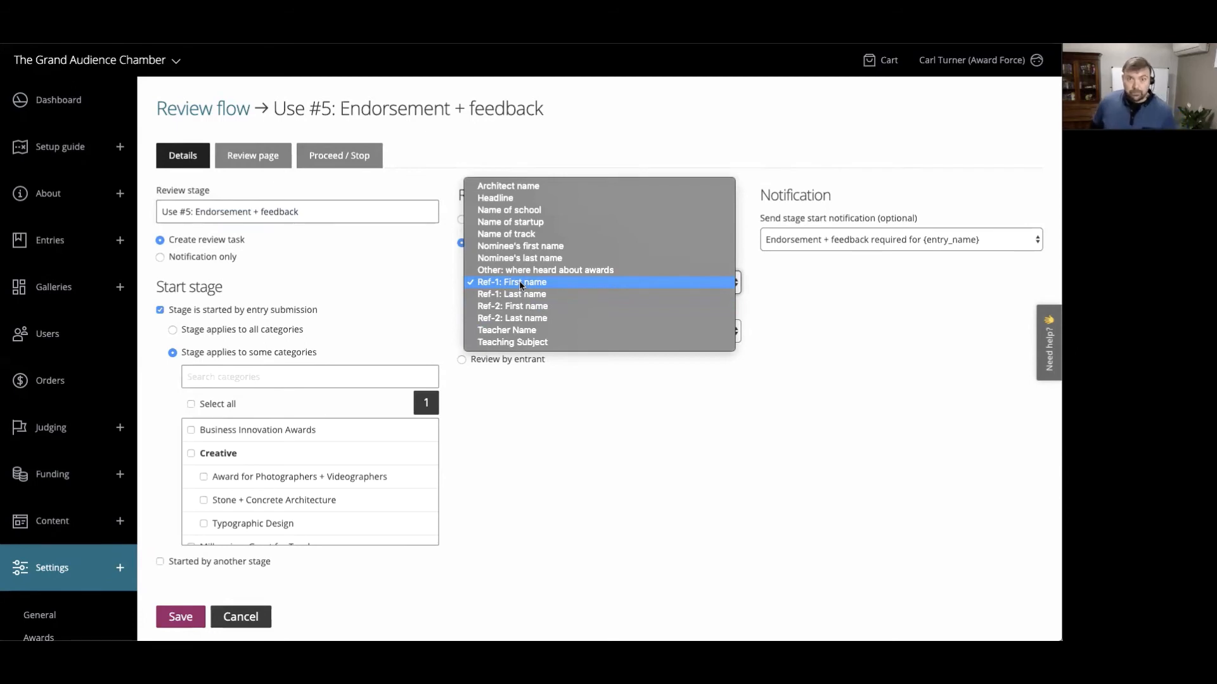
left_click(534, 403)
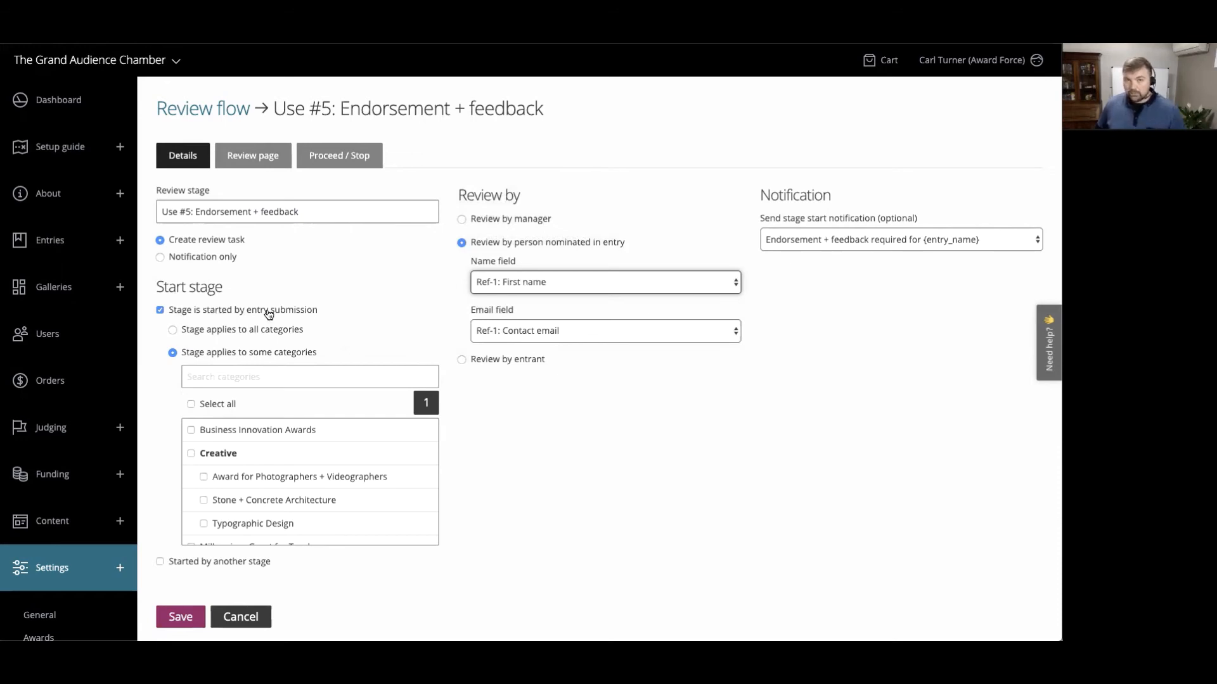
- Find the "RF #5: Employee of the Year" category among the categories that start the stage on entry submission
scroll(447, 425, "down", 1)
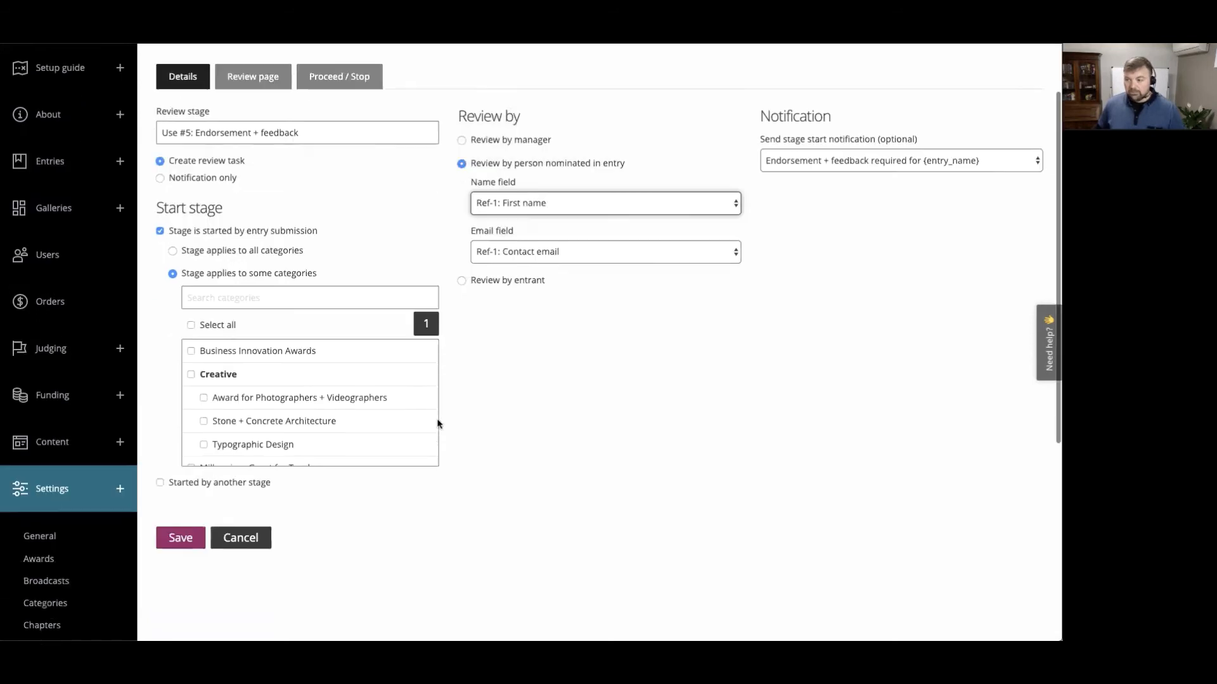
scroll(297, 381, "down", 2)
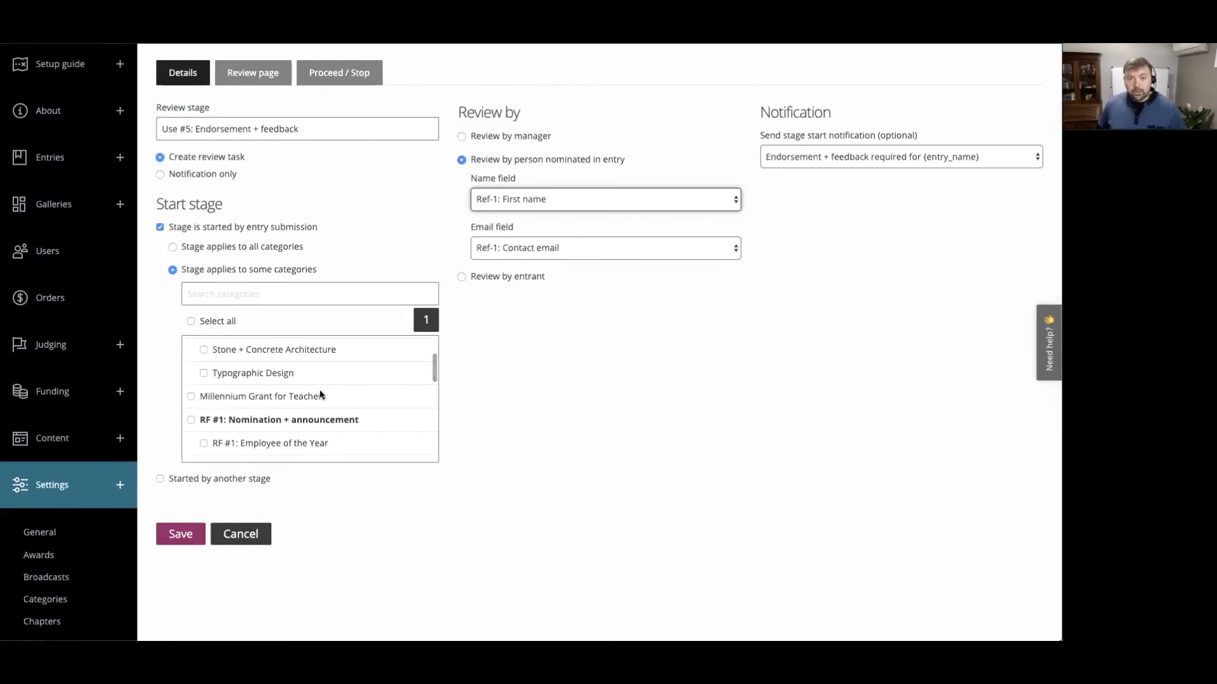
scroll(318, 397, "down", 3)
scroll(320, 397, "down", 3)
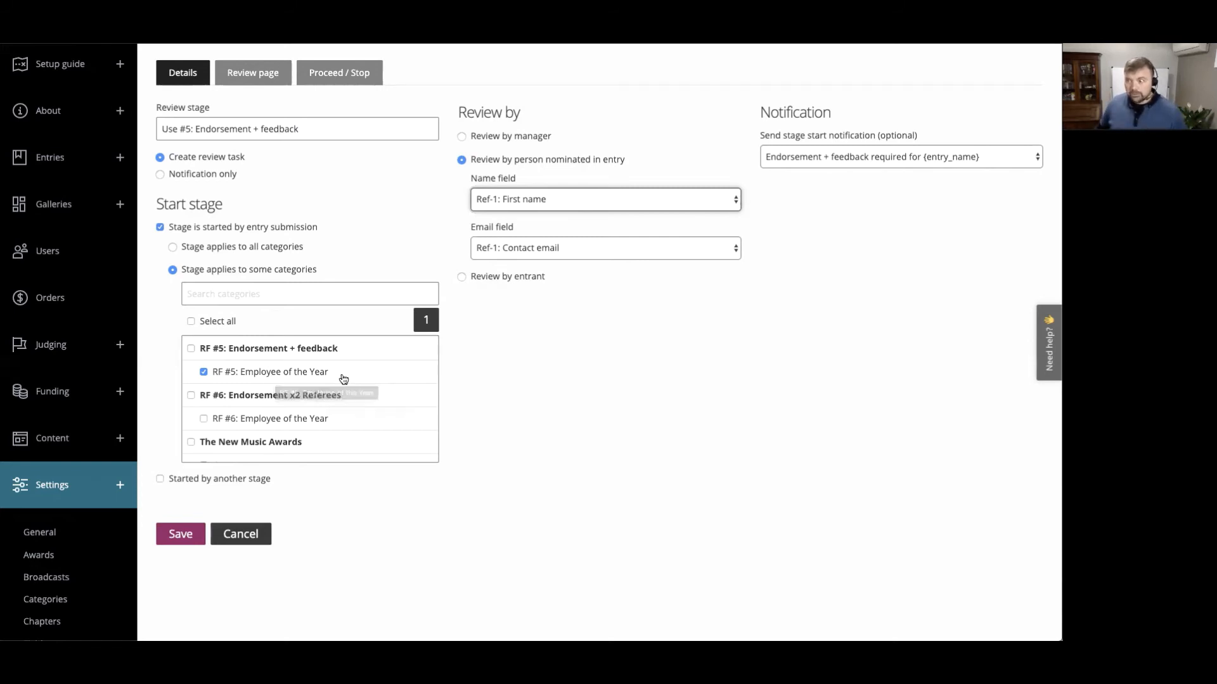
- Examine the review page's content block and the read, write and required field access for the headline, criteria and REF1 fields
left_click(247, 73)
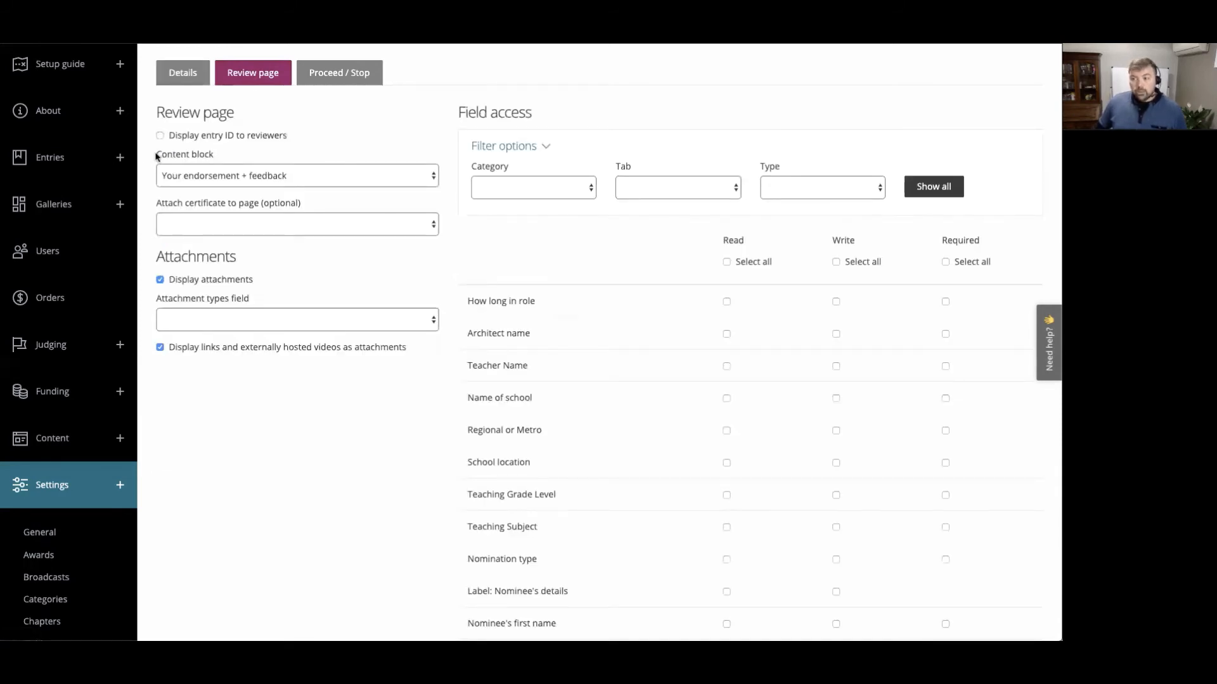
left_click_drag(154, 154, 216, 158)
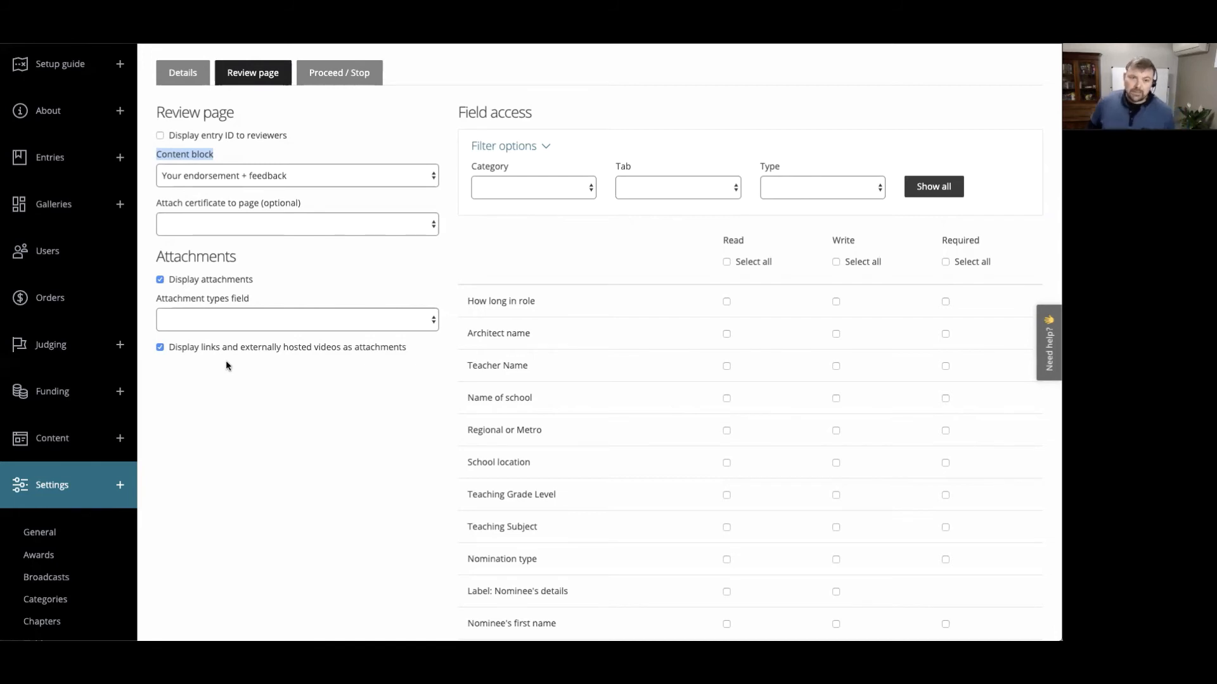
scroll(811, 386, "down", 10)
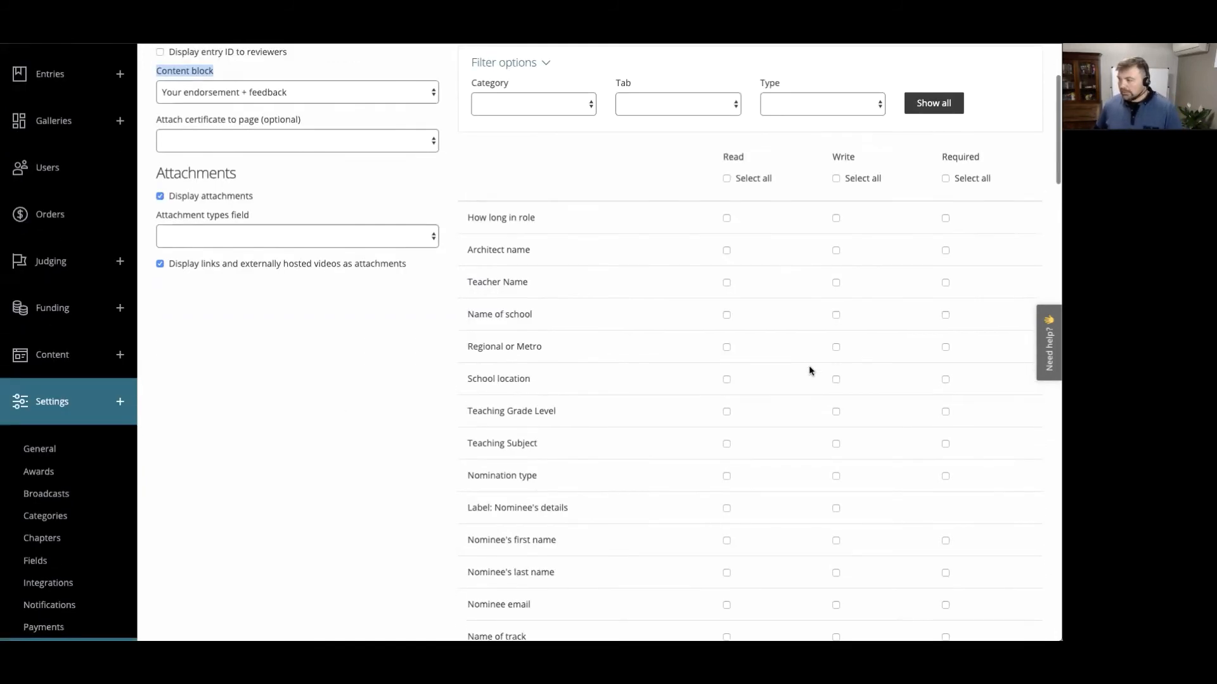
scroll(809, 371, "down", 3)
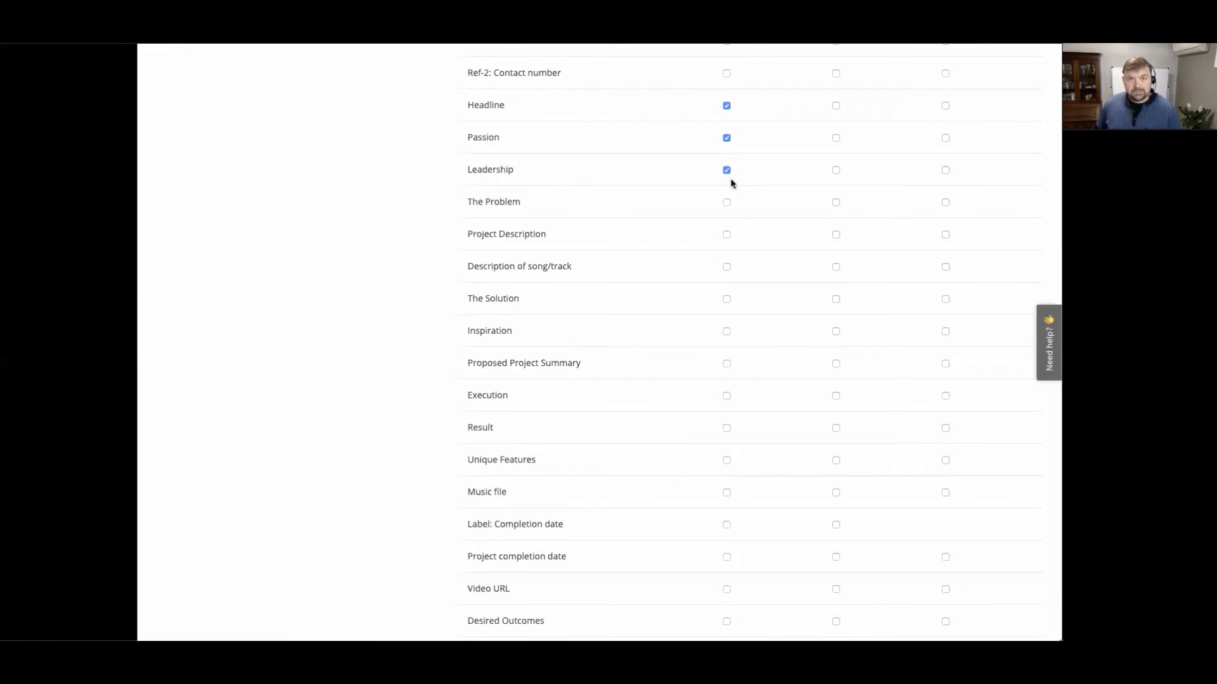
scroll(682, 336, "down", 4)
scroll(685, 339, "down", 16)
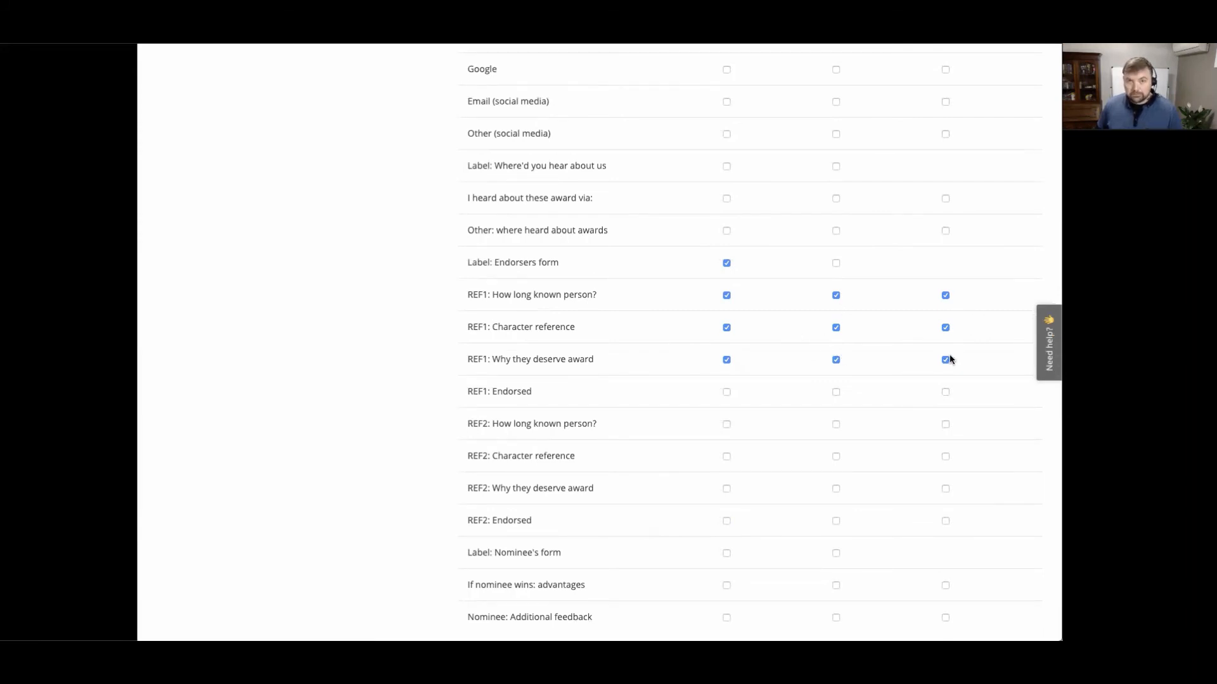
- Check the moderation approved and rejected statuses applied by the stage's proceed and stop actions
scroll(695, 285, "up", 10)
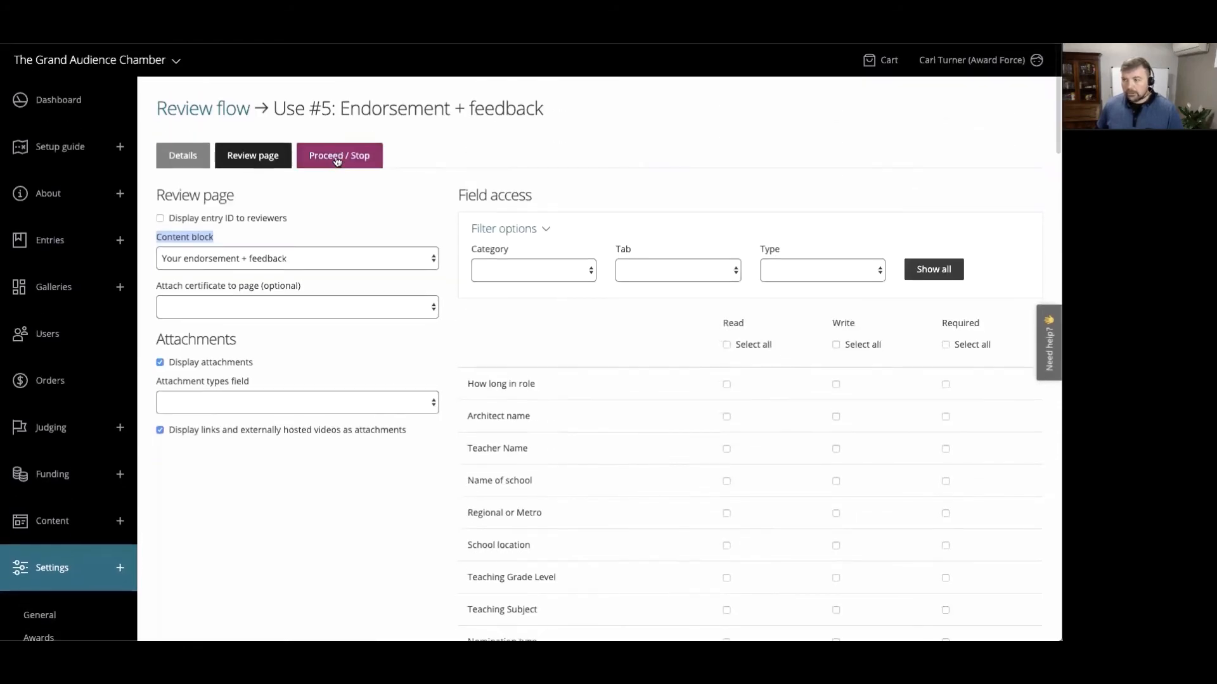
left_click(336, 156)
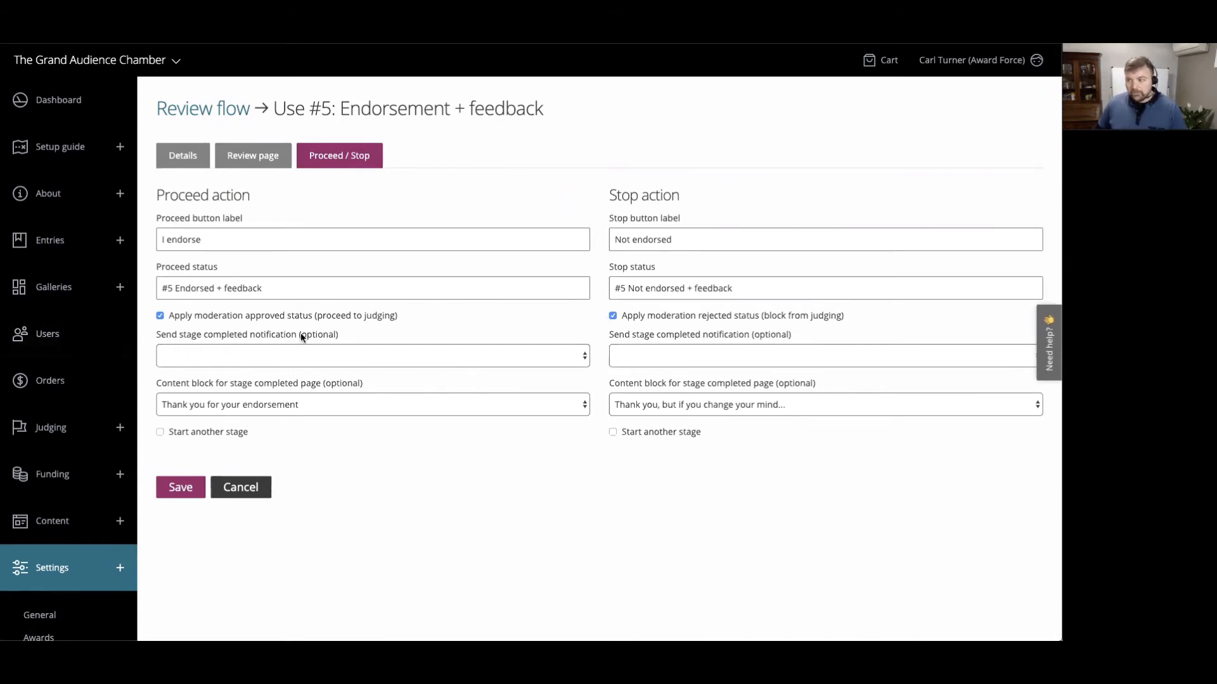
left_click_drag(245, 317, 287, 317)
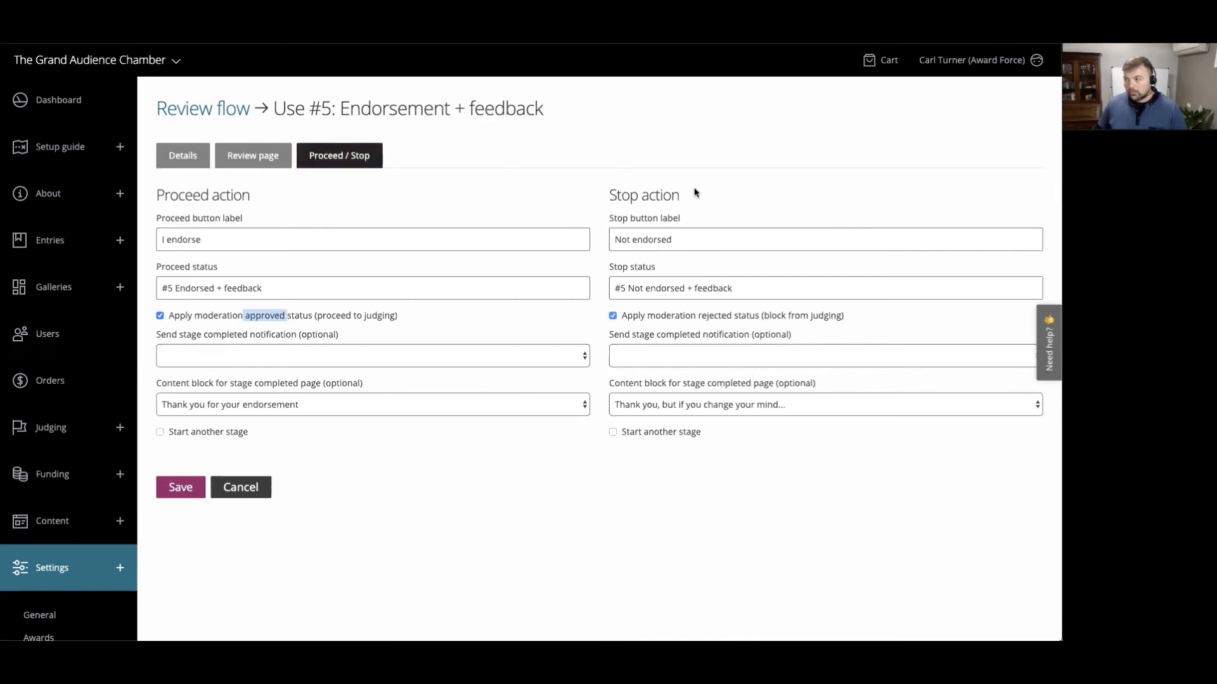
left_click_drag(696, 316, 734, 318)
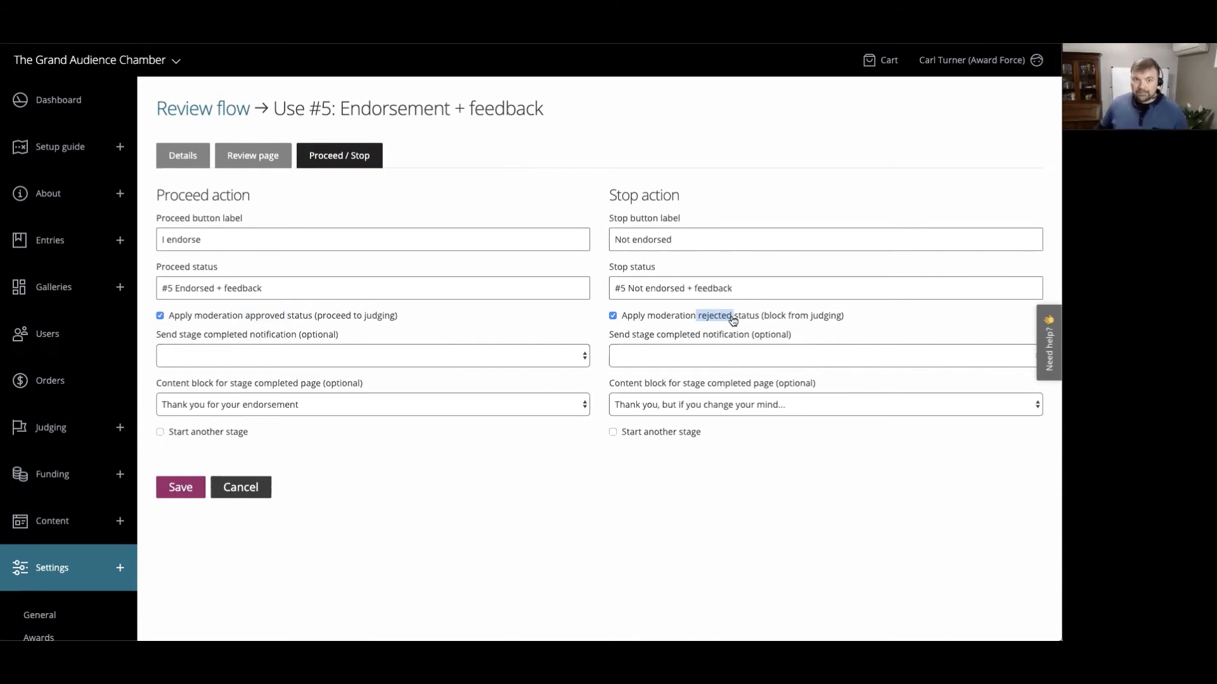
- Open the in-progress "RF #5: Employee of the Year" entry from the entries manager for editing and submit it
left_click(48, 241)
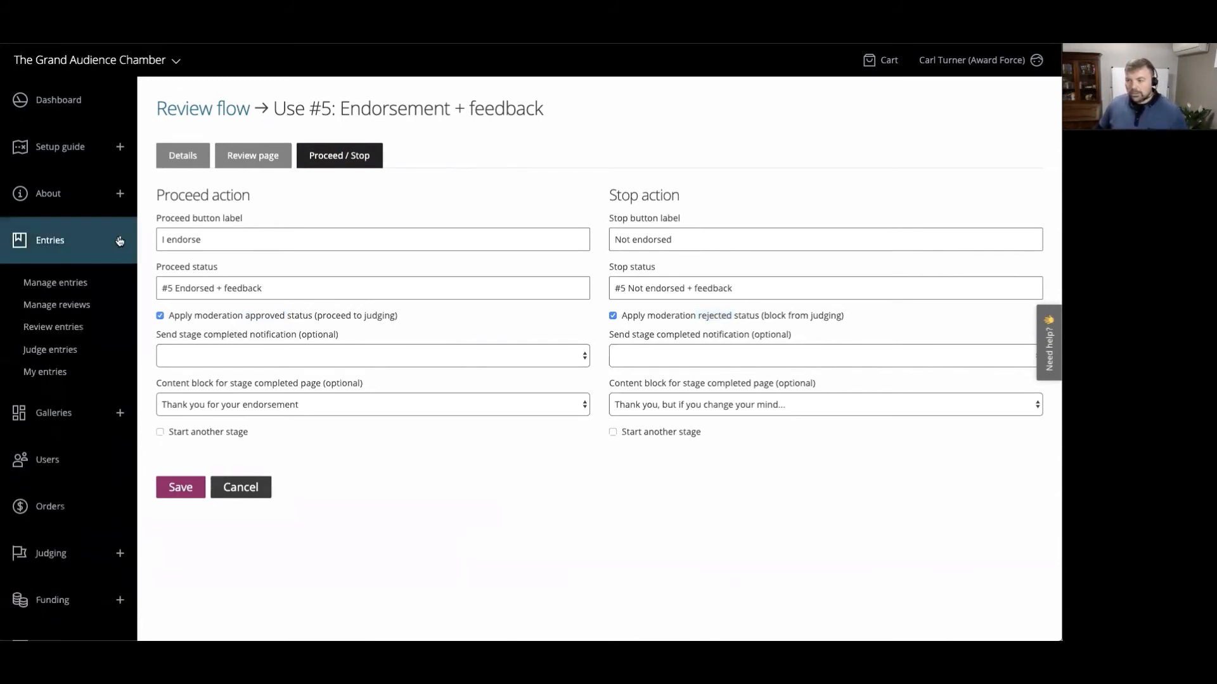
left_click(70, 290)
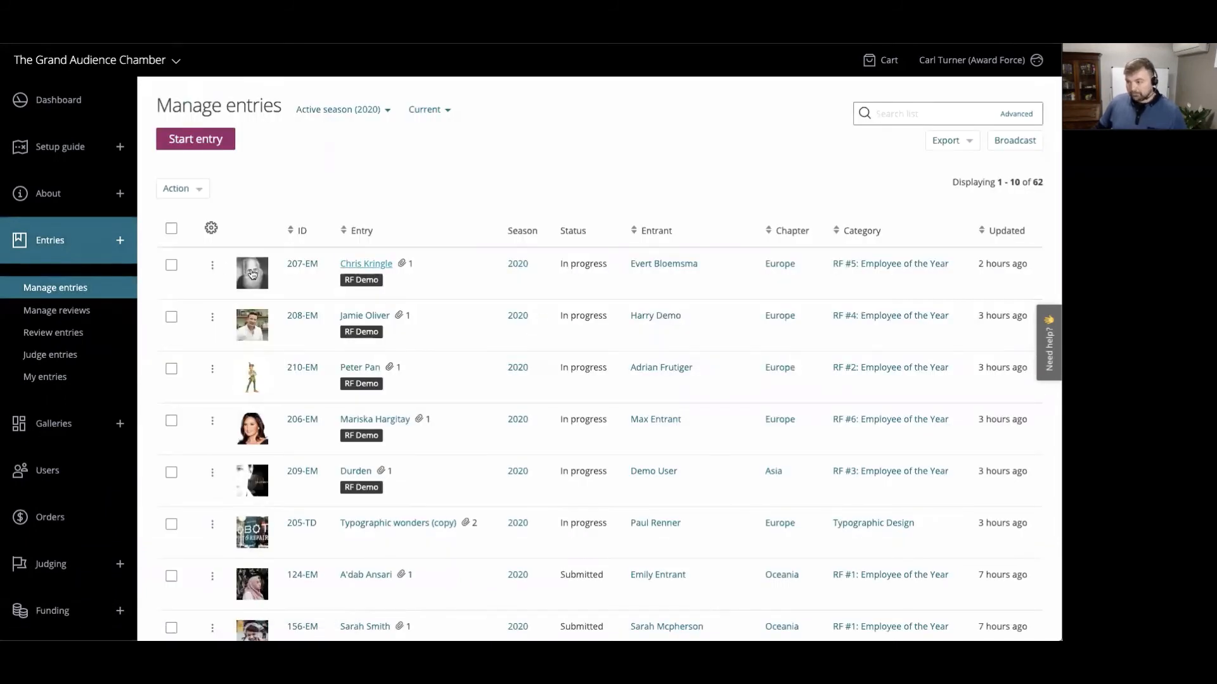
left_click(213, 268)
left_click(249, 312)
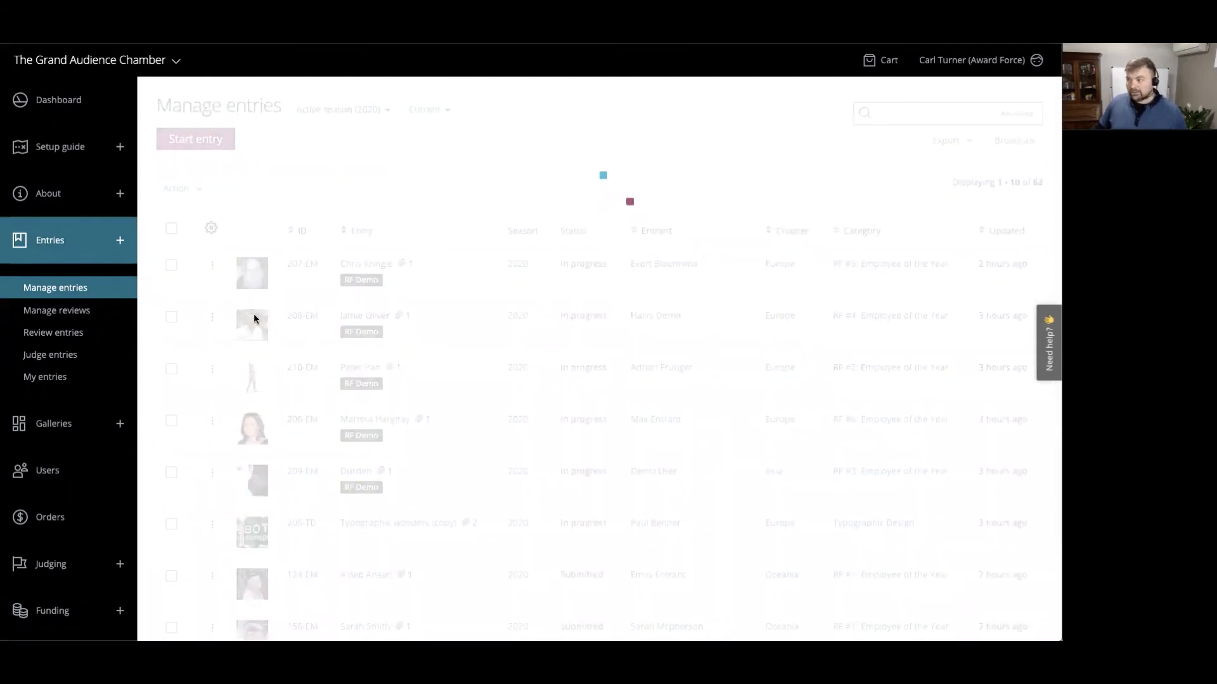
scroll(489, 293, "down", 15)
scroll(317, 355, "up", 1)
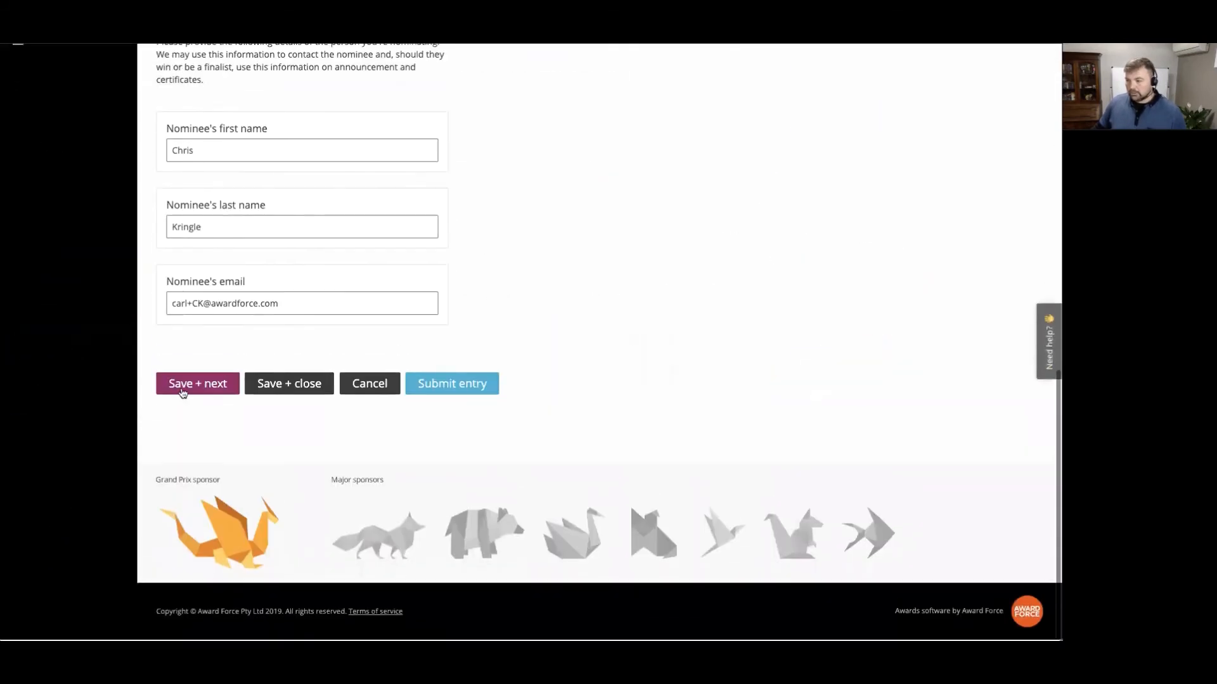
left_click(465, 385)
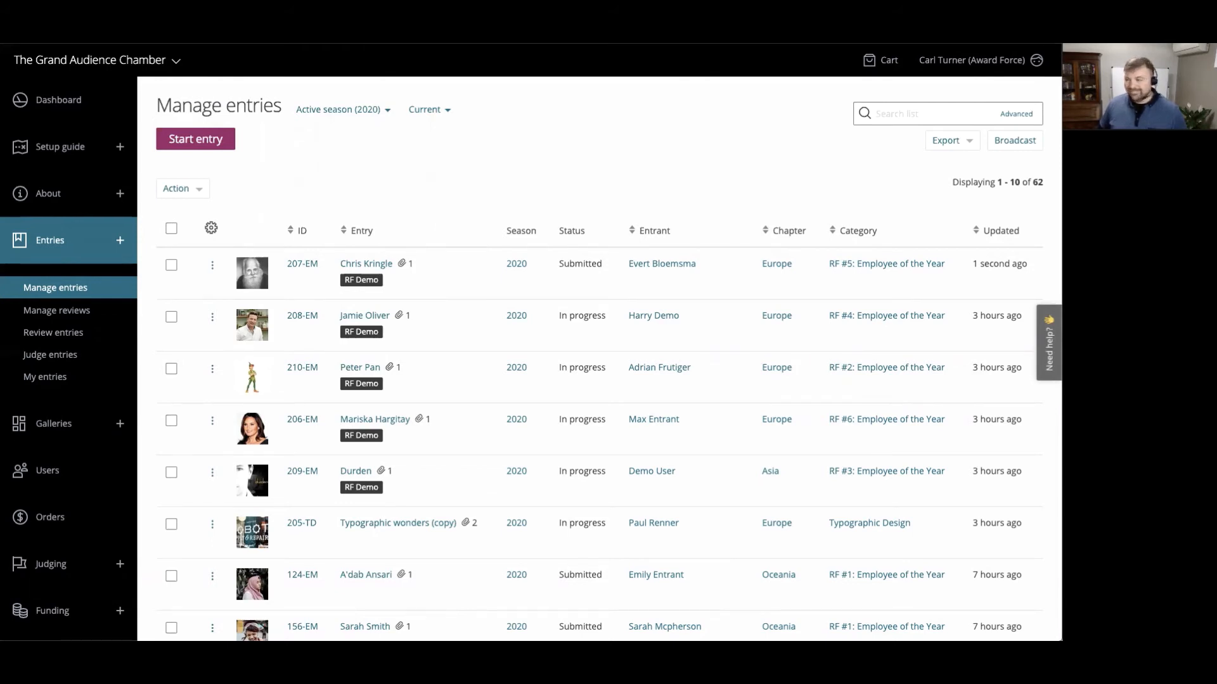
- Bring up the "Endorsement + feedback required" email in Gmail, enlarge its window and read the greeting, entry category and review instructions
left_click_drag(380, 636, 530, 93)
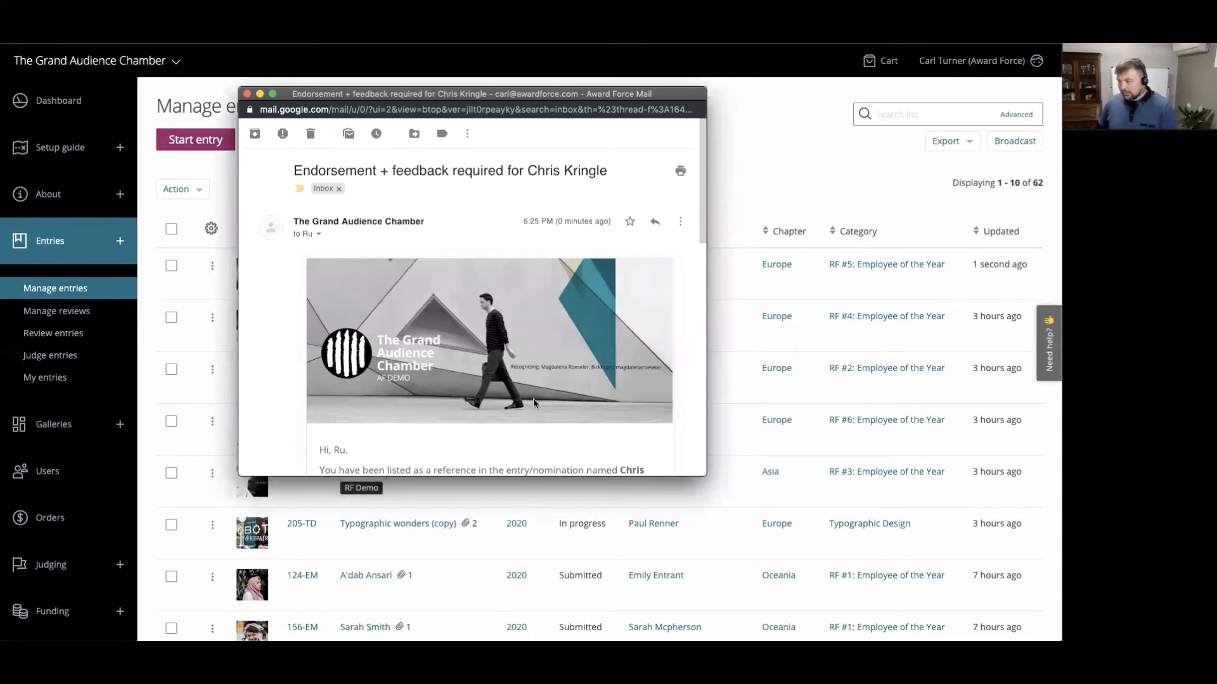
key("super+Tab")
left_click_drag(706, 475, 737, 603)
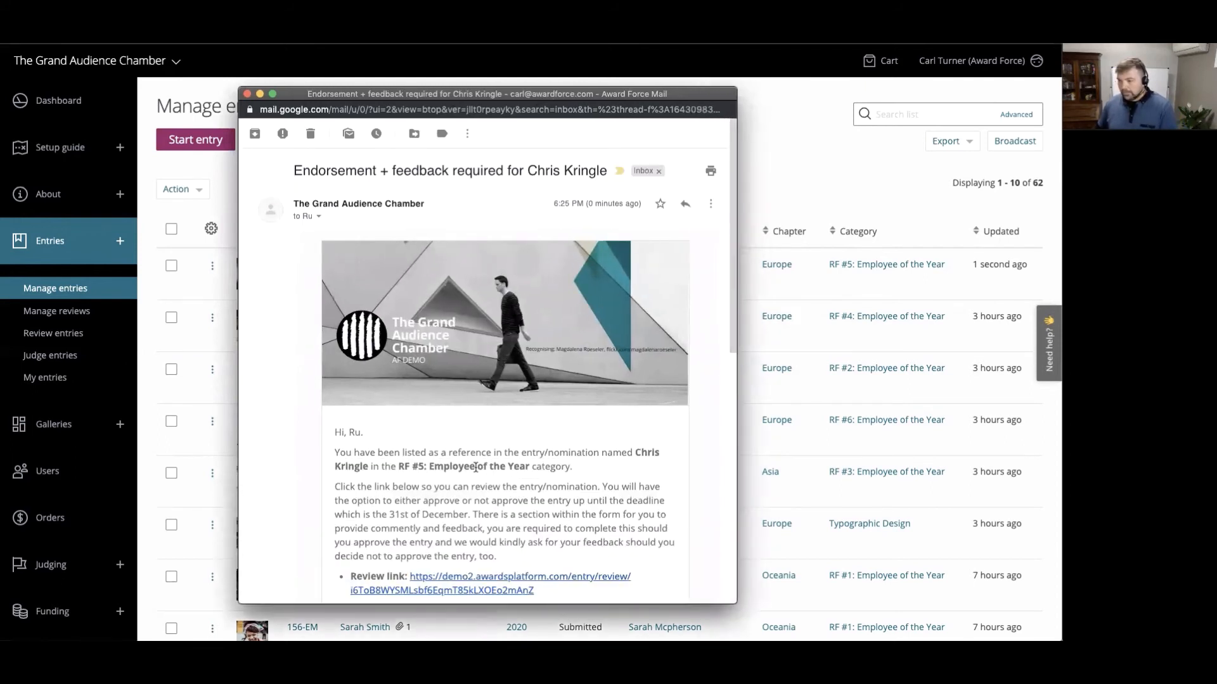
scroll(367, 380, "down", 2)
left_click_drag(349, 362, 357, 367)
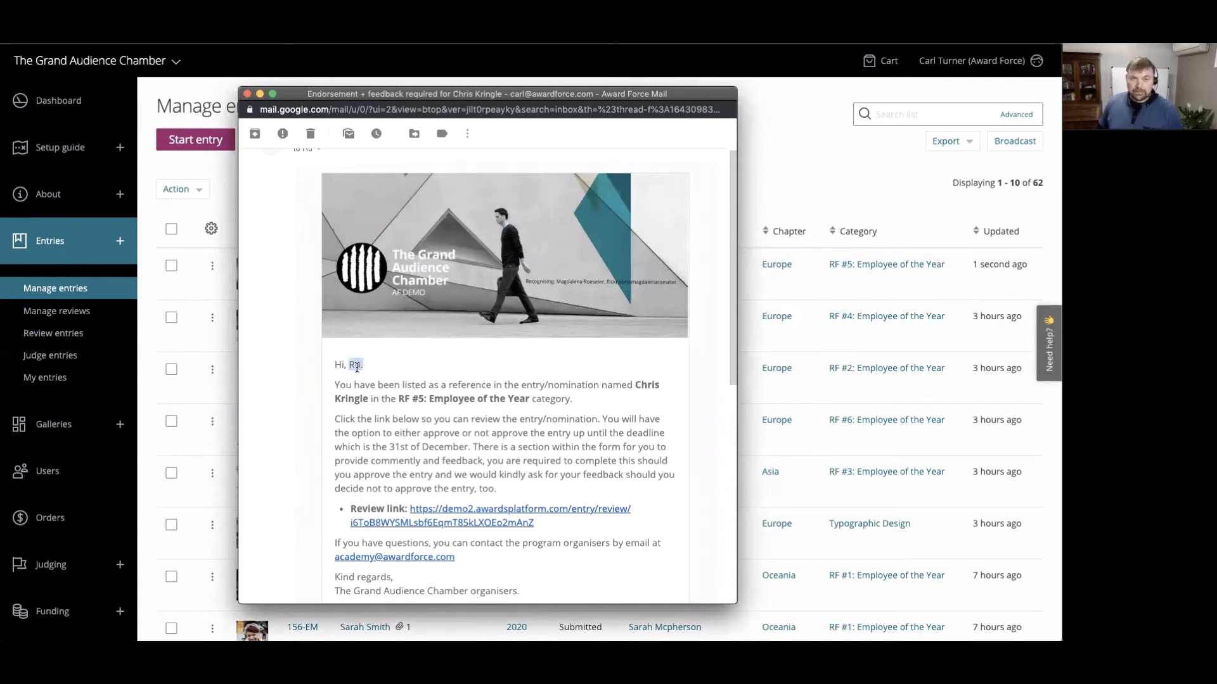
scroll(344, 436, "down", 1)
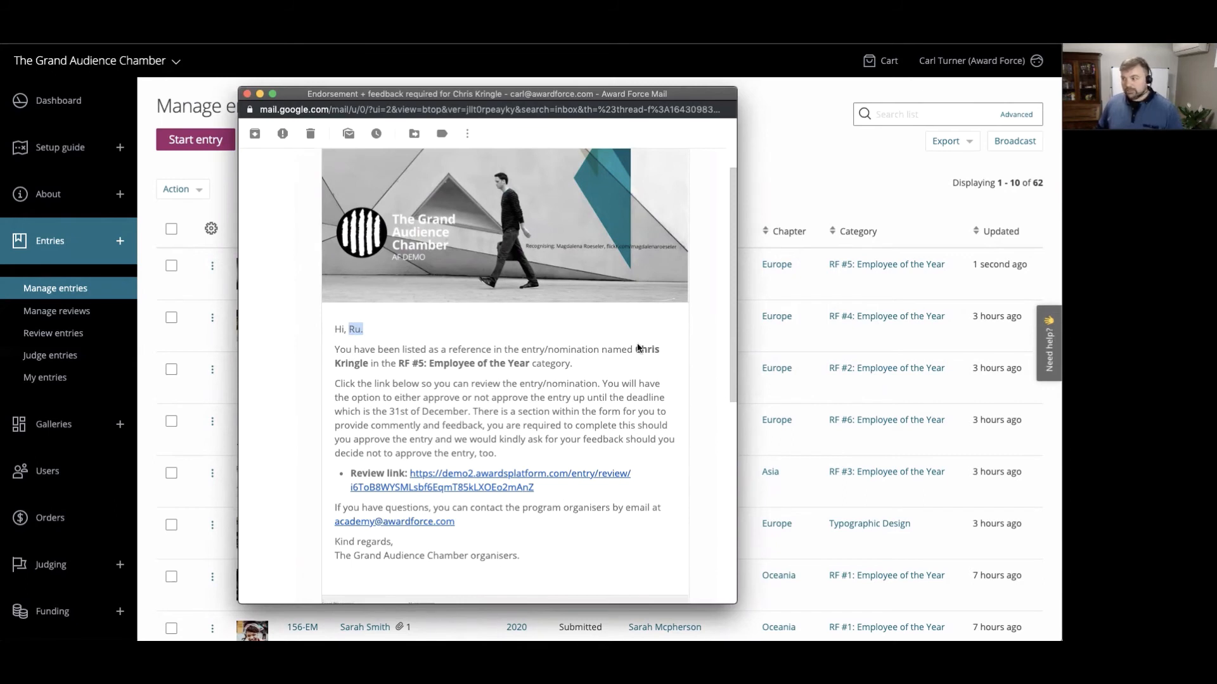
left_click_drag(633, 346, 519, 359)
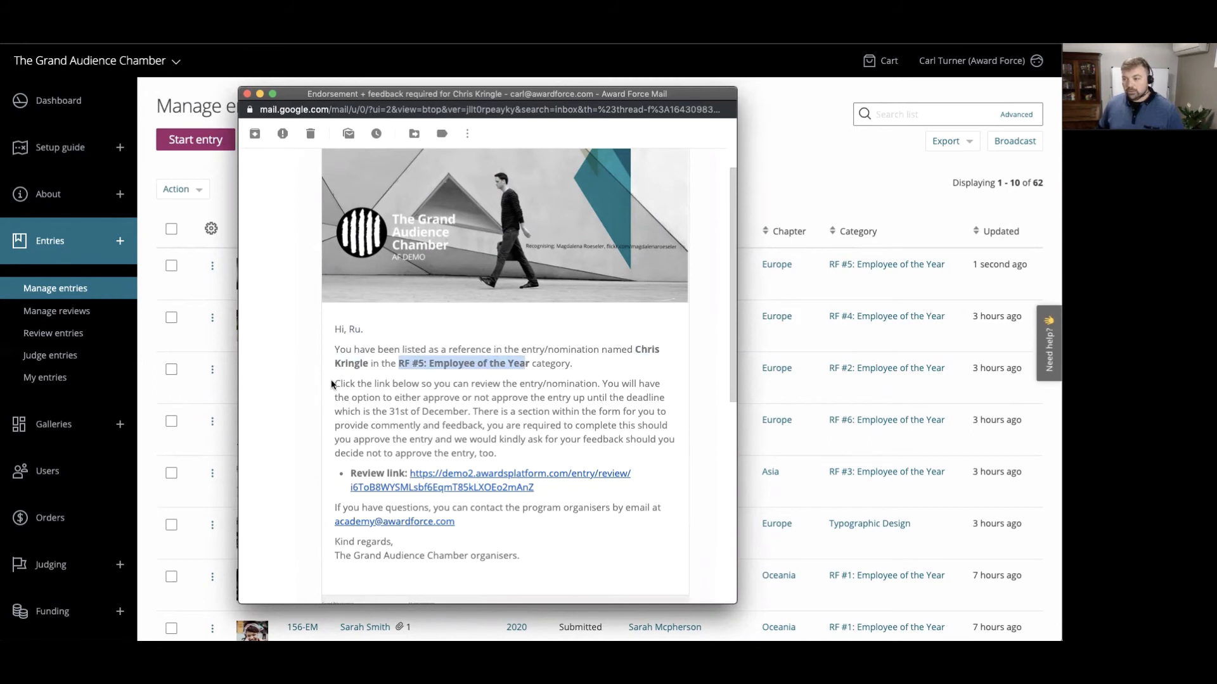
left_click_drag(337, 384, 506, 455)
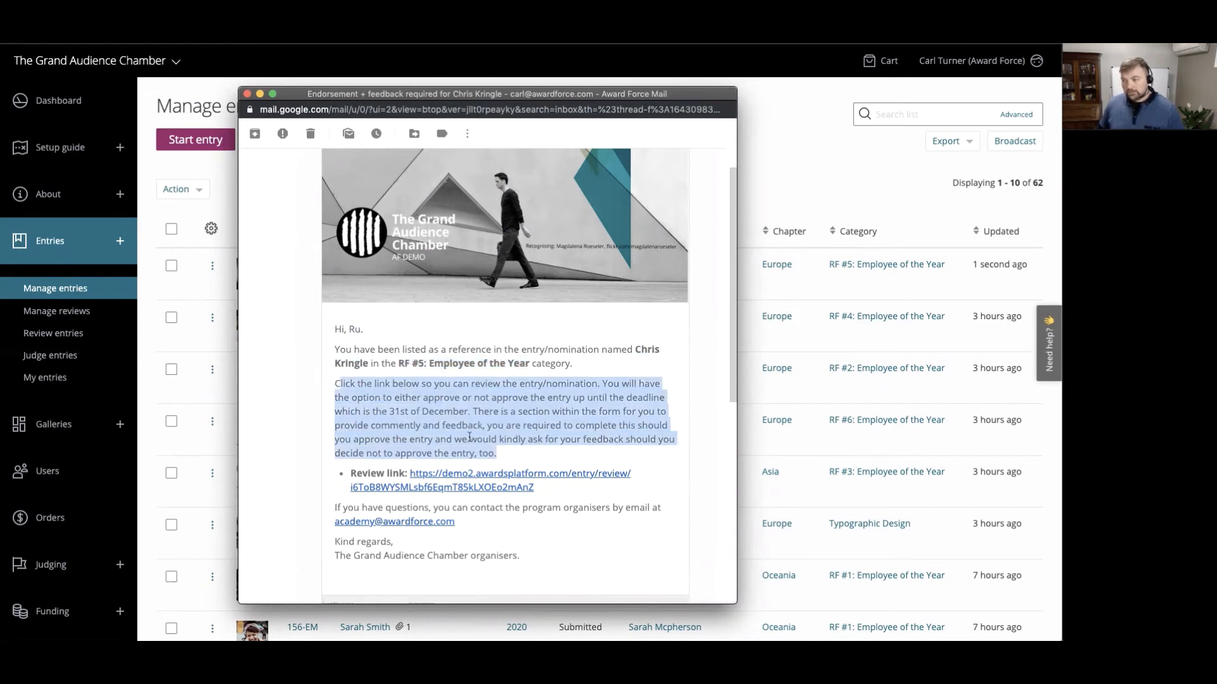
left_click(468, 437)
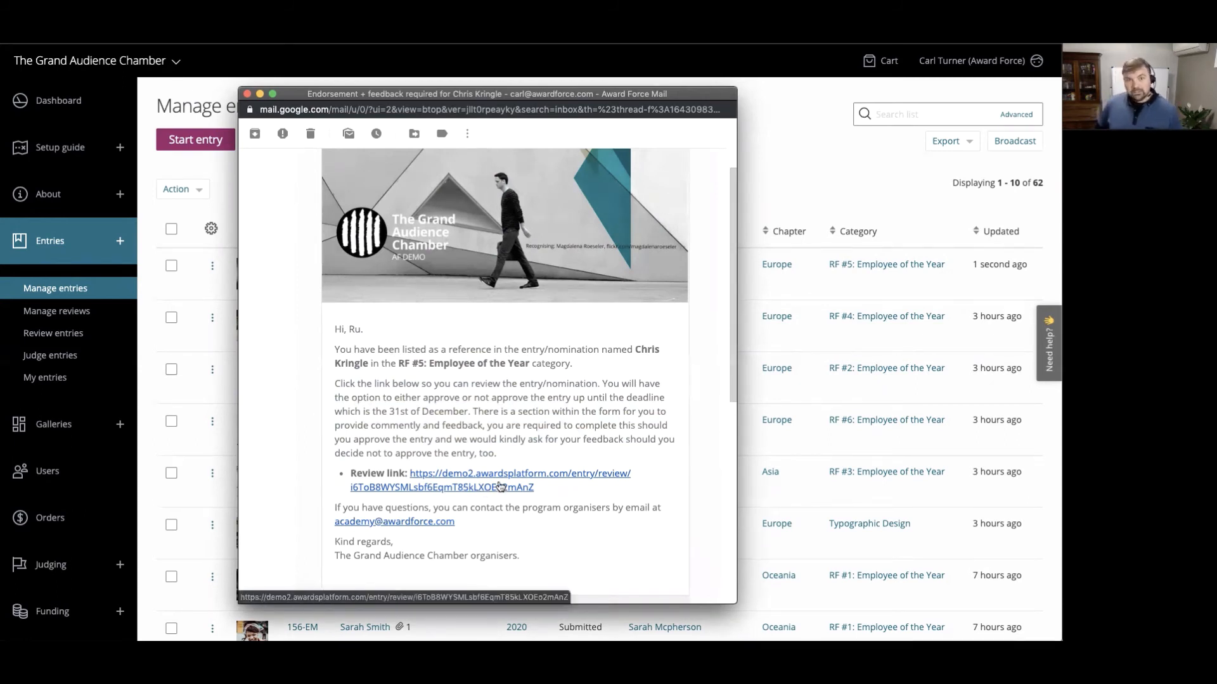
- Copy the review link from the notification email and load it in a new incognito window
left_click_drag(537, 490, 410, 473)
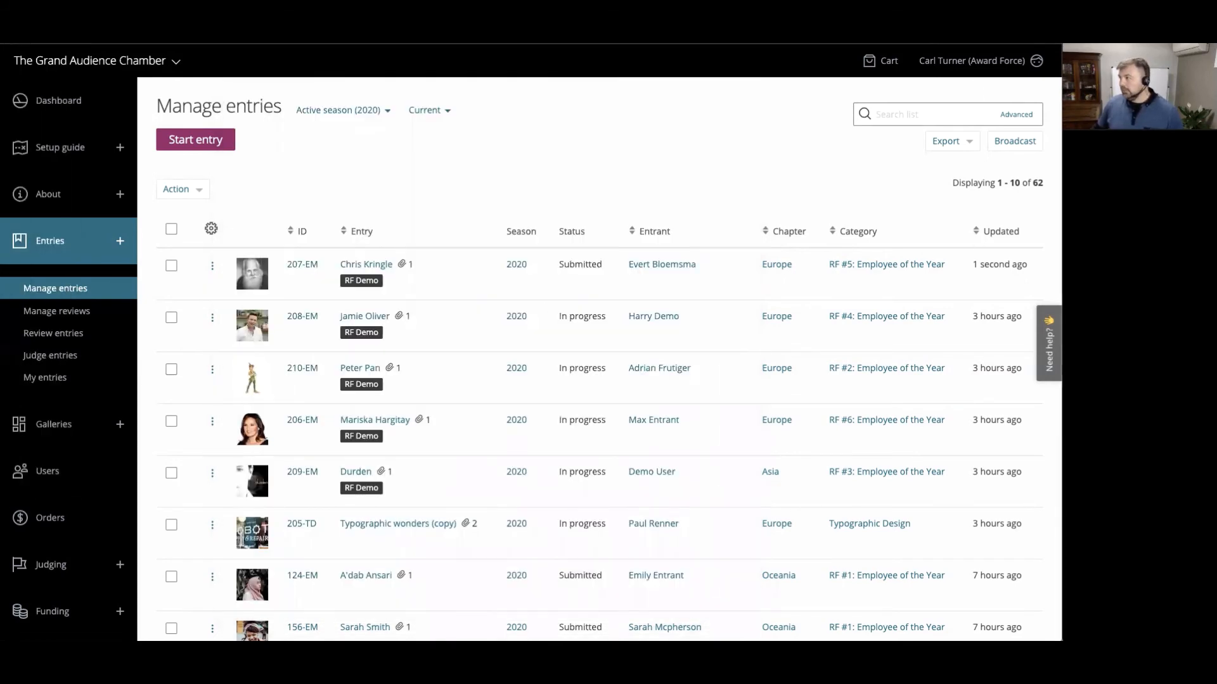
left_click(1048, 46)
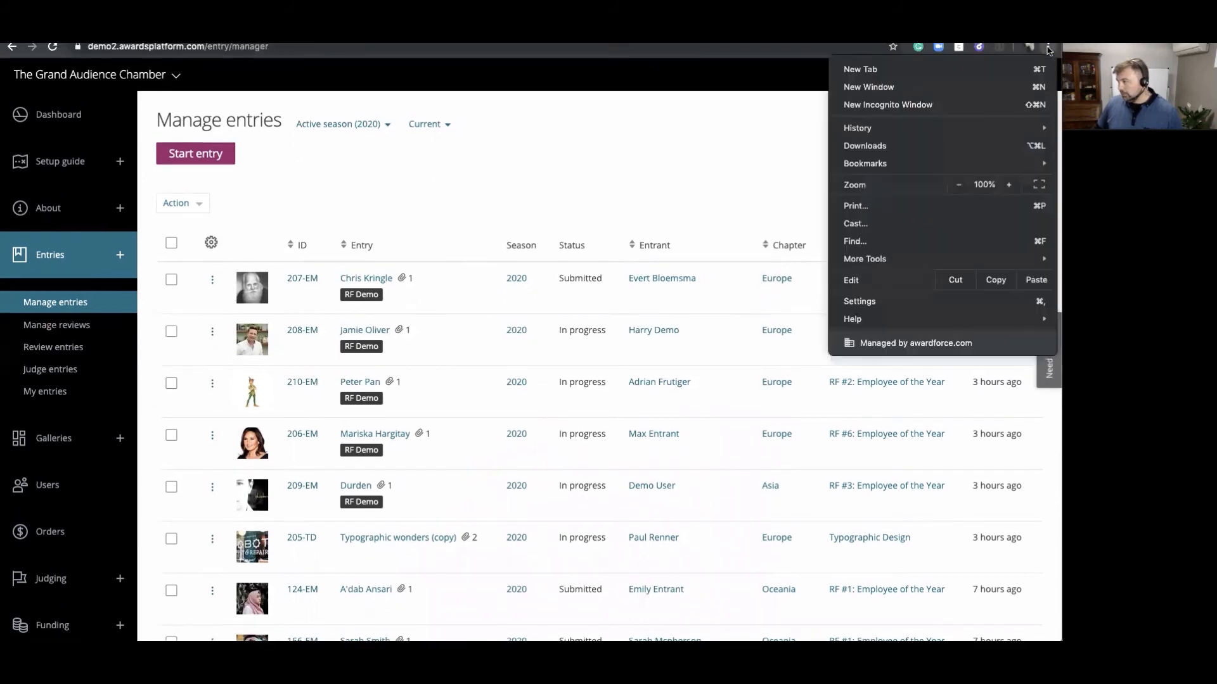
left_click(887, 105)
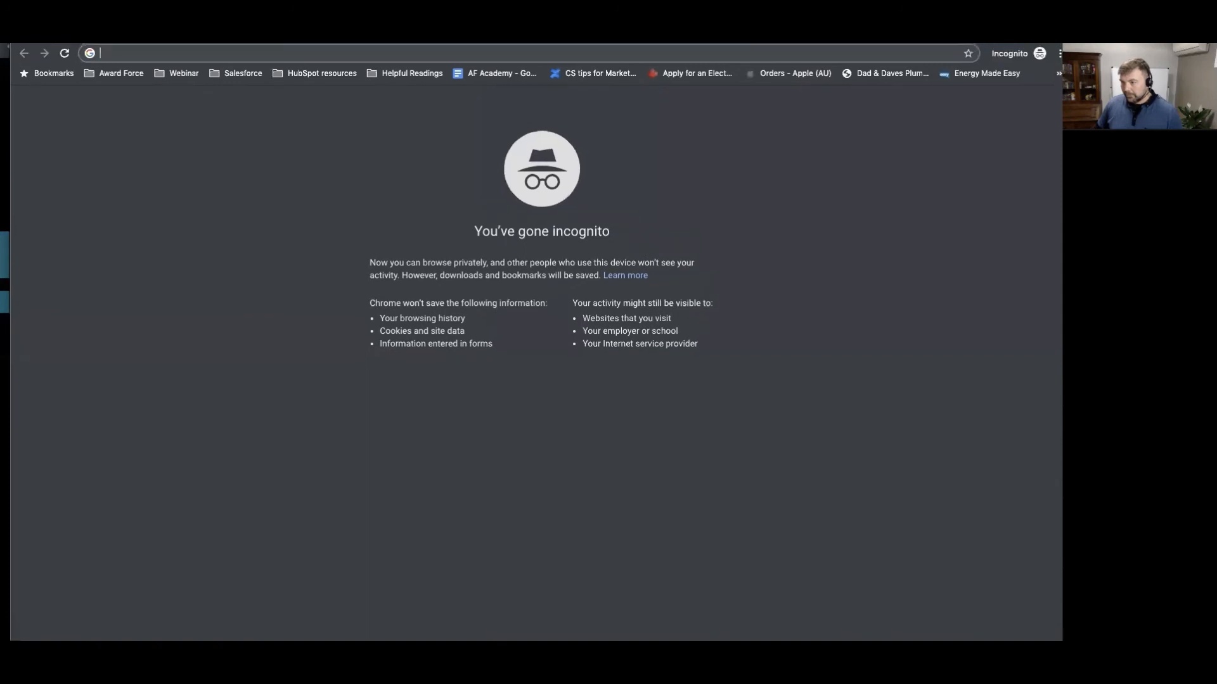
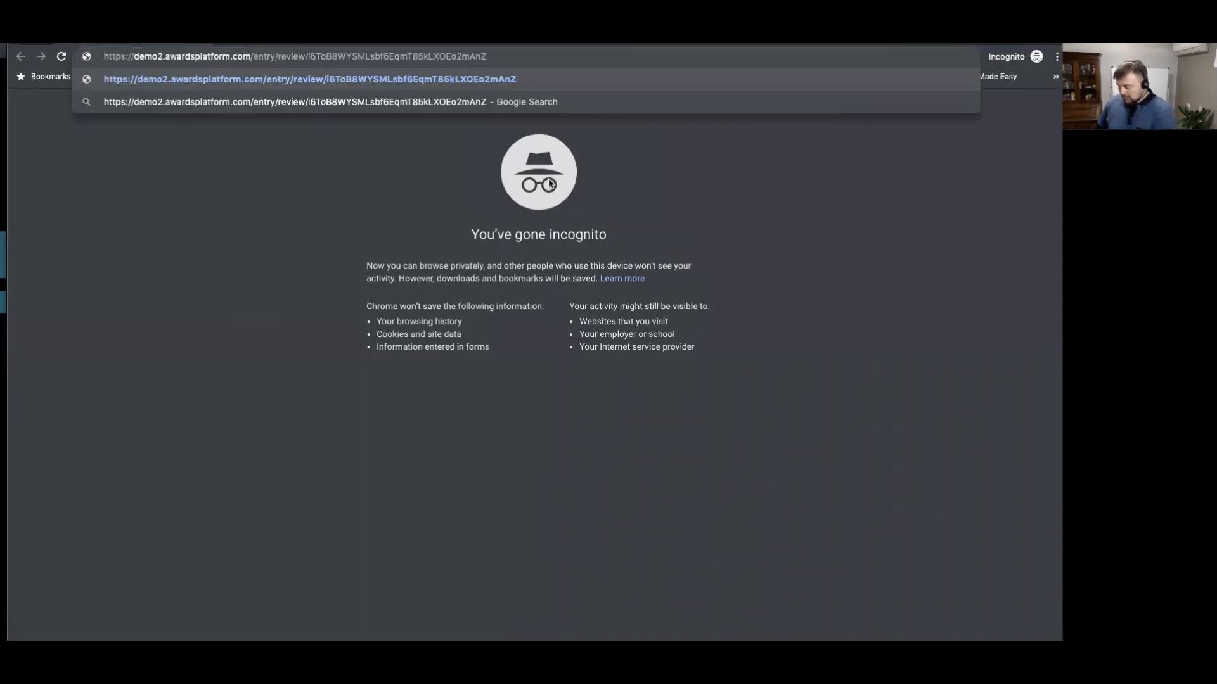
key("Return")
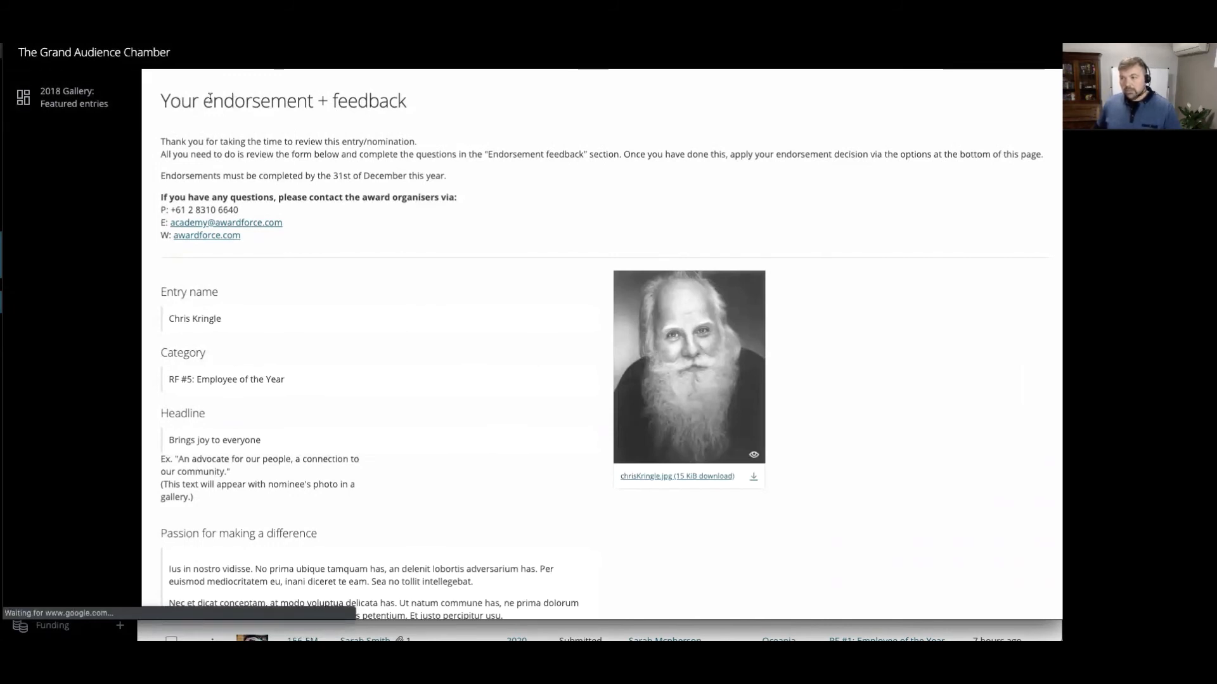
- Review the endorsement page's instructions, deadline, contact details, entry answers and feedback questions
left_click_drag(170, 140, 292, 166)
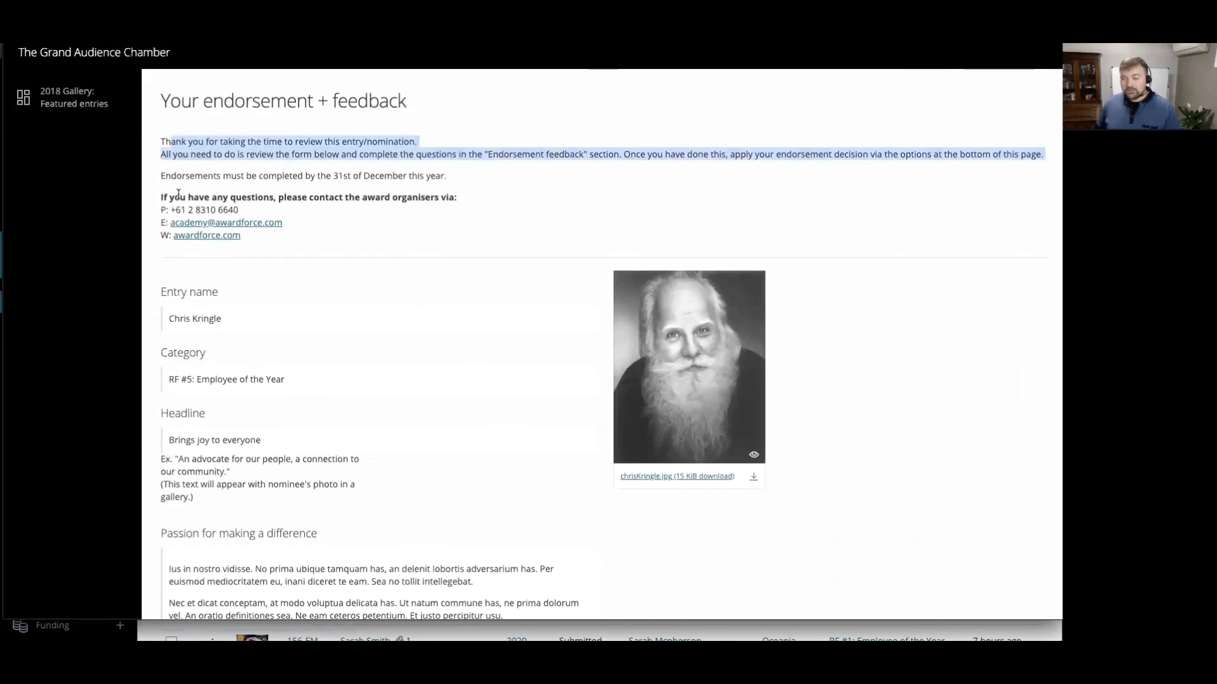
left_click_drag(178, 193, 248, 204)
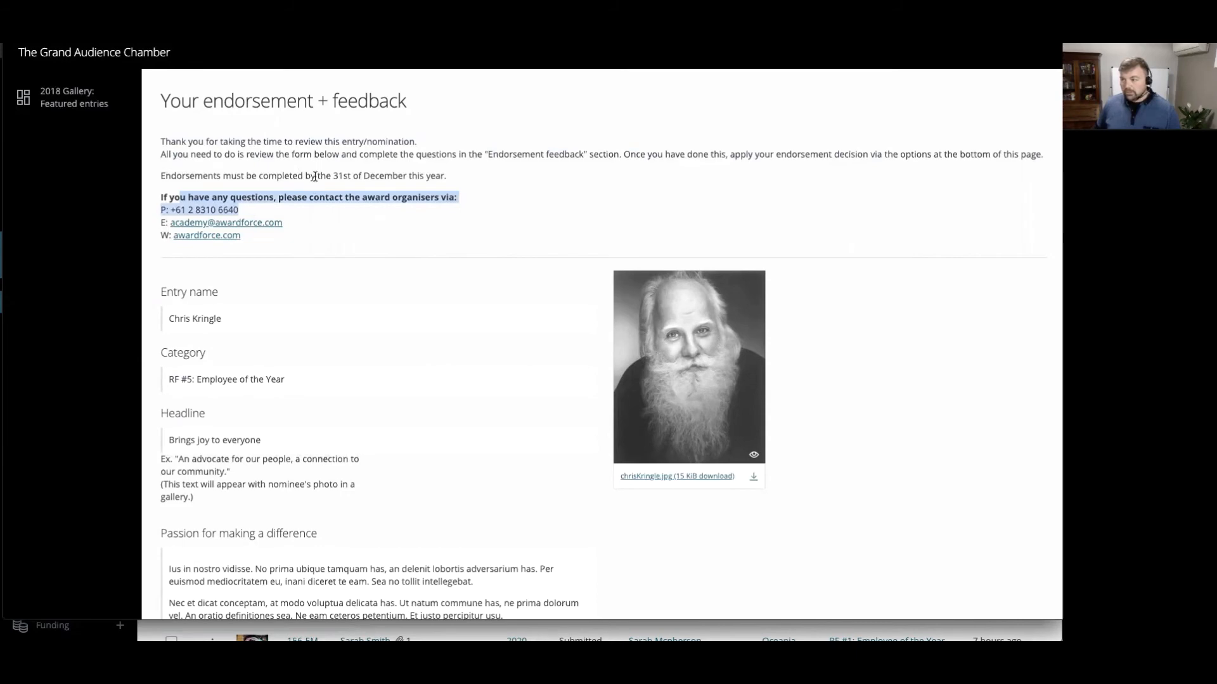
left_click_drag(314, 176, 428, 178)
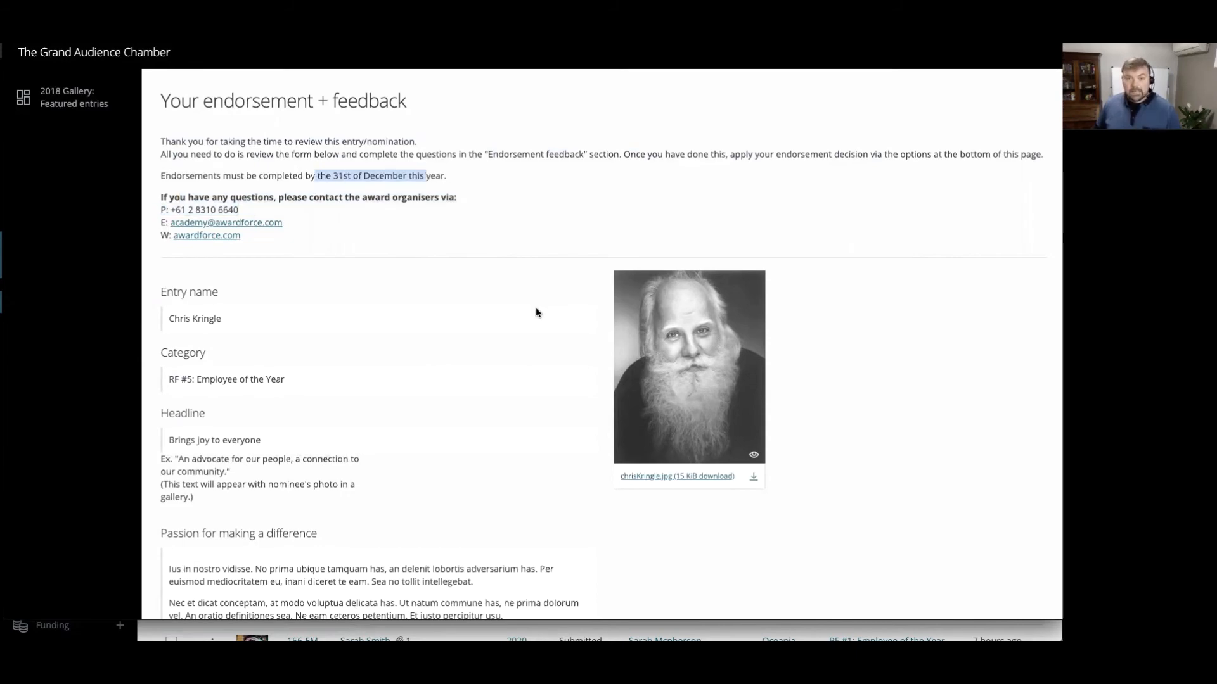
scroll(536, 312, "down", 3)
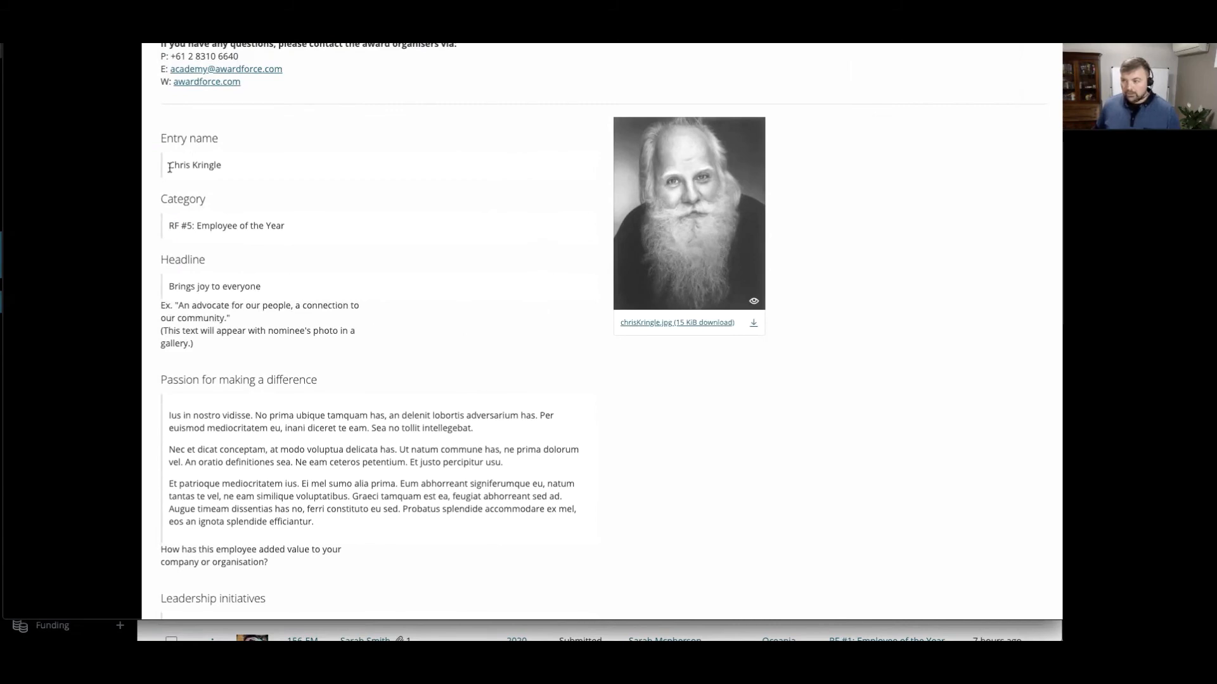
left_click_drag(169, 168, 223, 175)
left_click_drag(170, 226, 223, 225)
left_click_drag(196, 286, 229, 286)
scroll(243, 300, "down", 6)
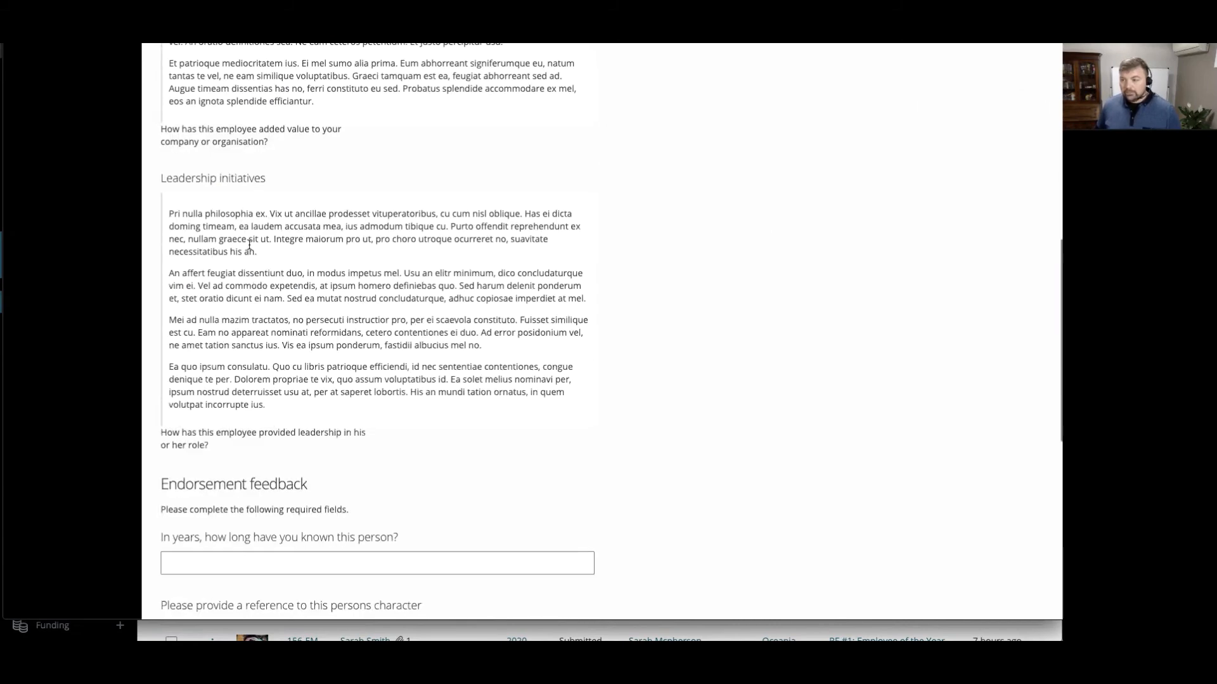
scroll(249, 245, "down", 6)
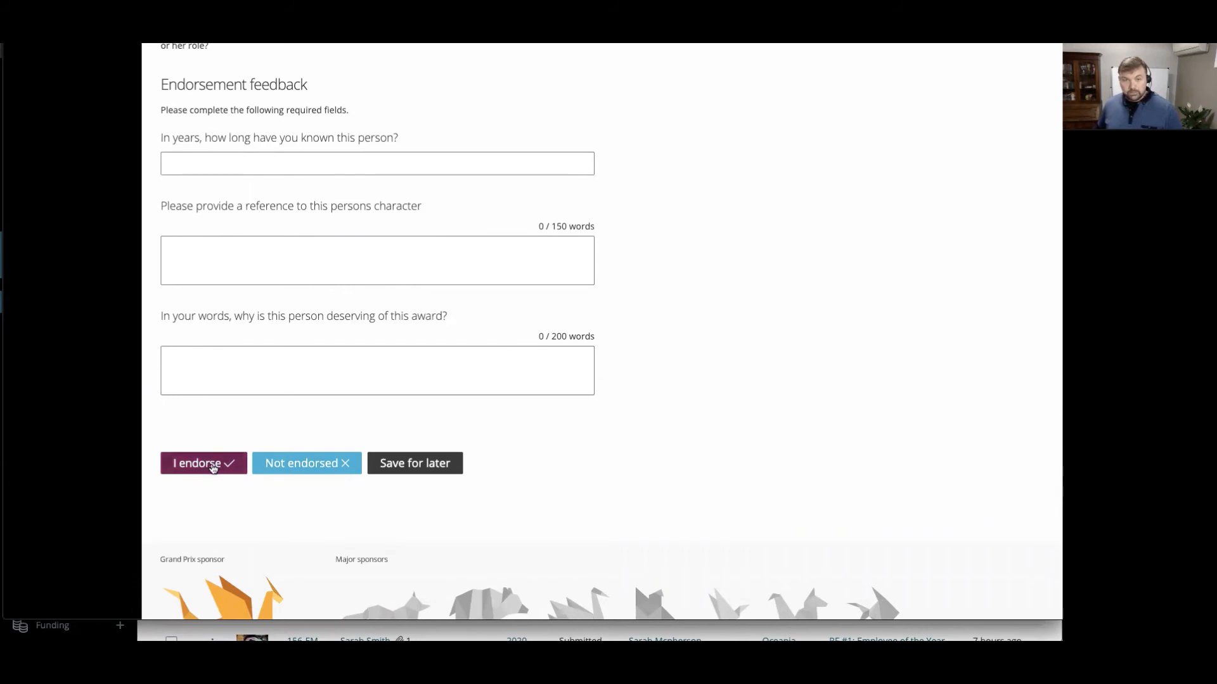
- Enter 100 years known and "test" for both the character reference and the reason for deserving the award, and endorse the entry
left_click(220, 154)
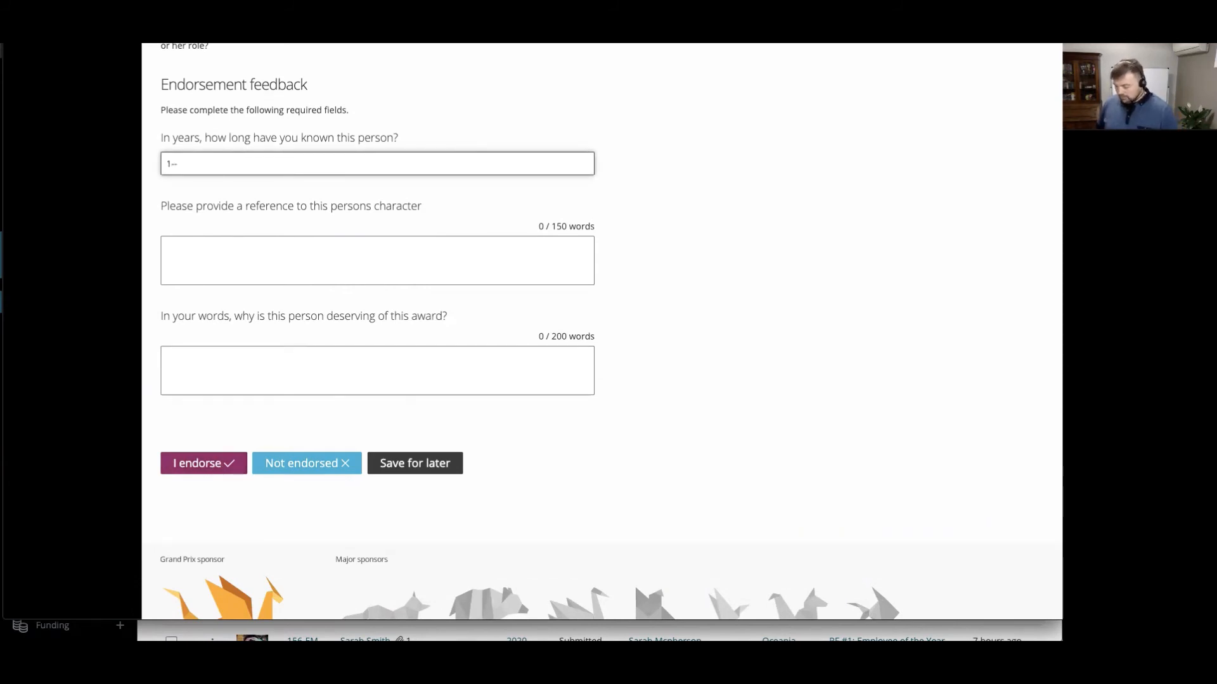
type("100")
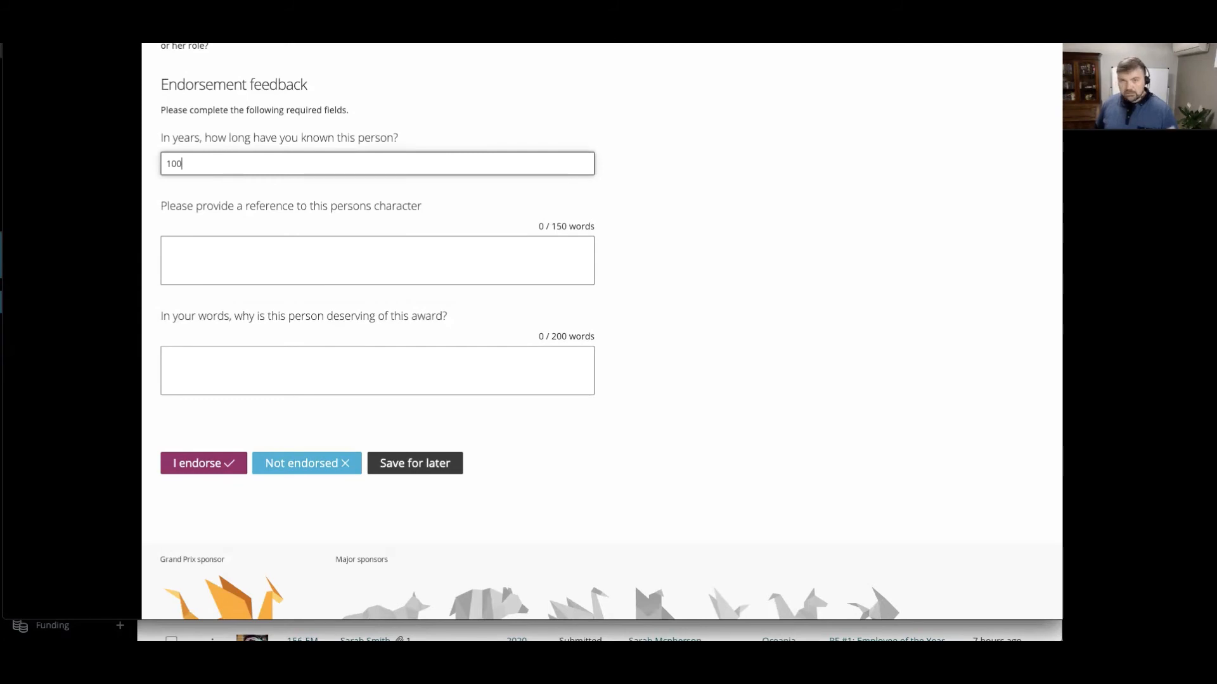
left_click(253, 253)
type("testtest")
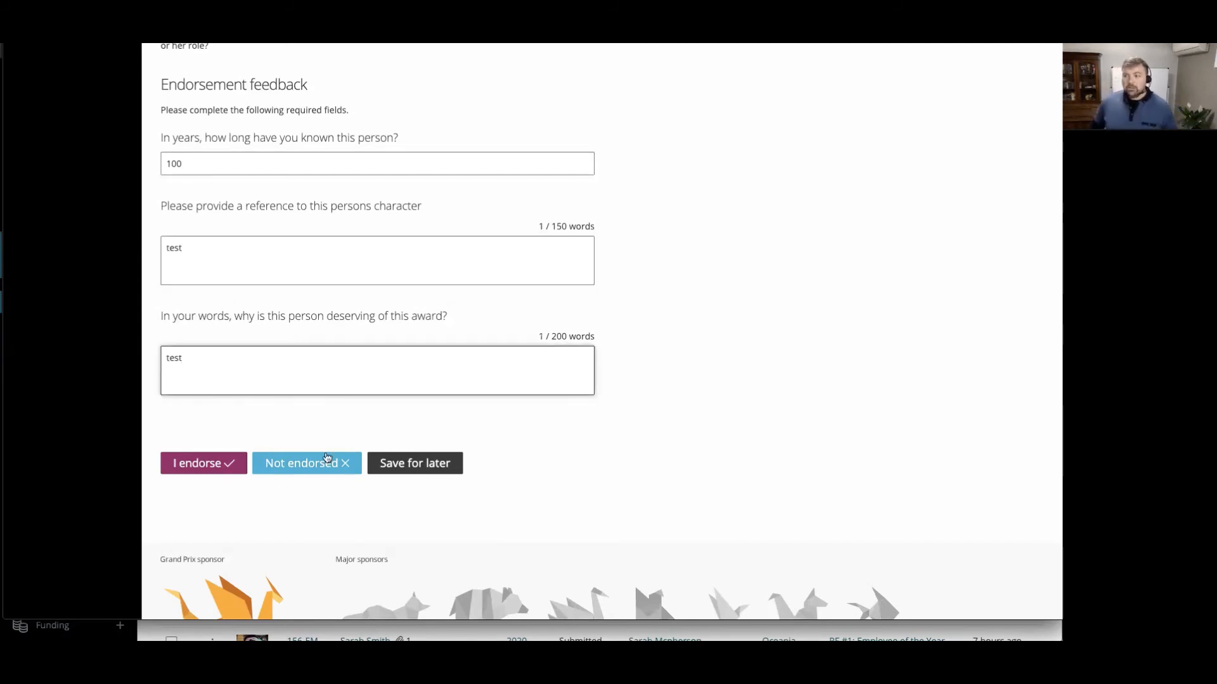
scroll(326, 454, "up", 1)
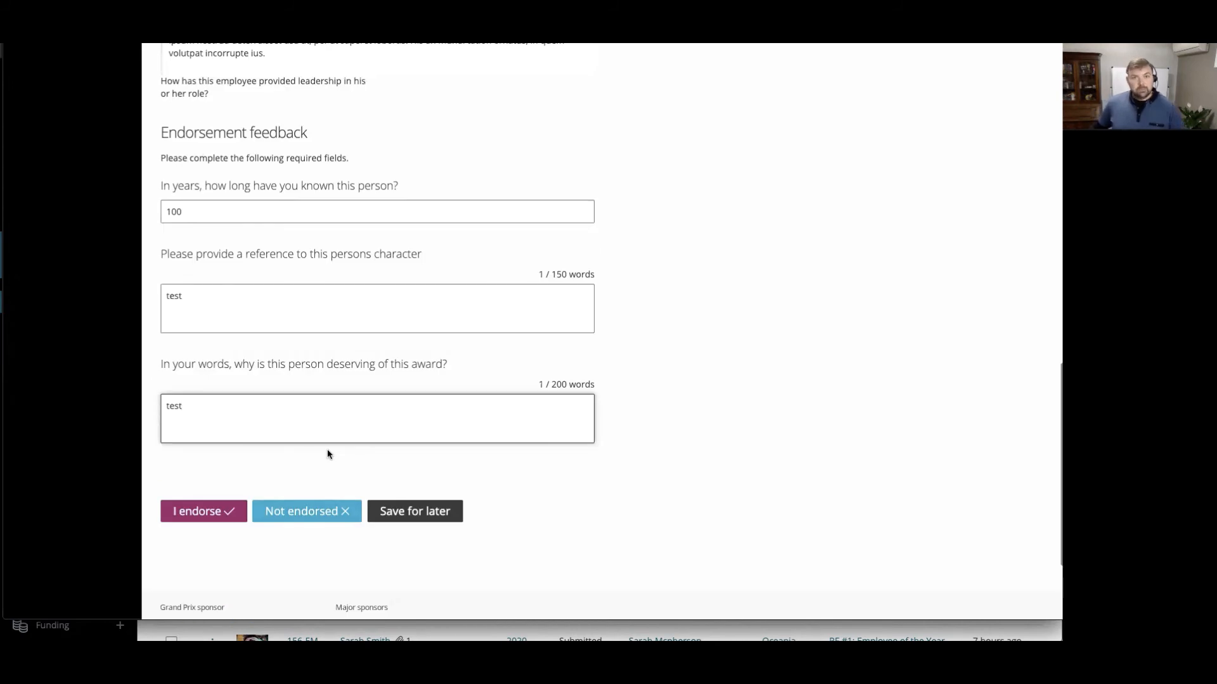
left_click(211, 514)
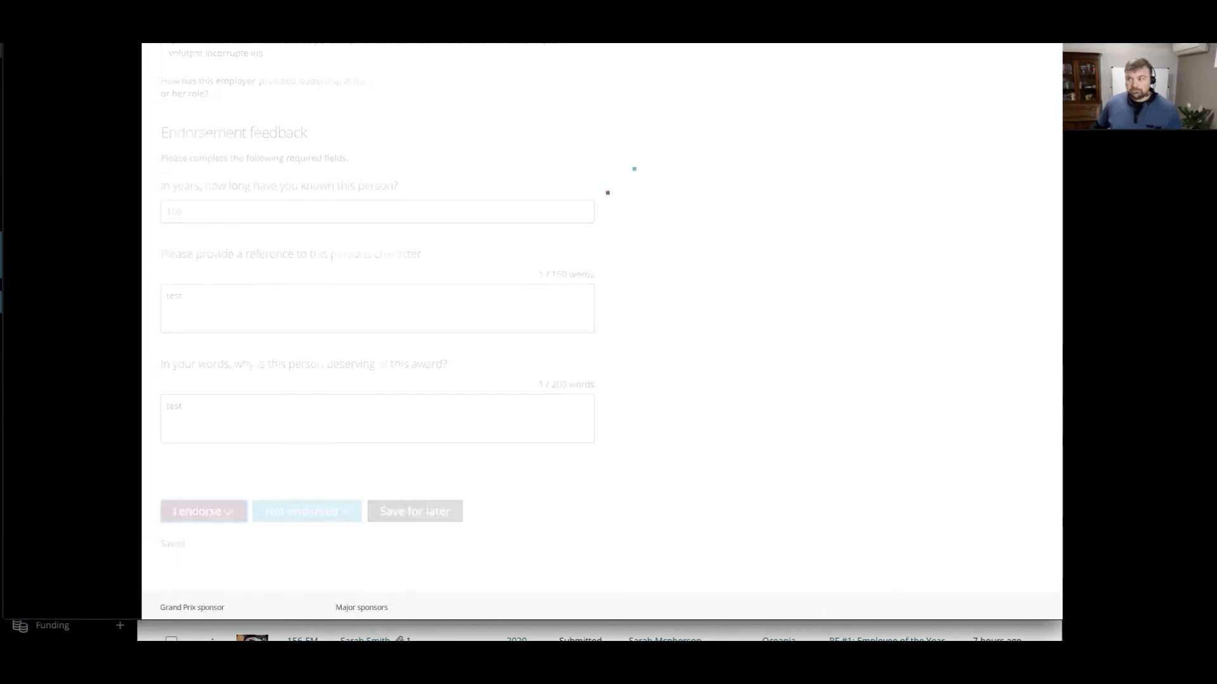